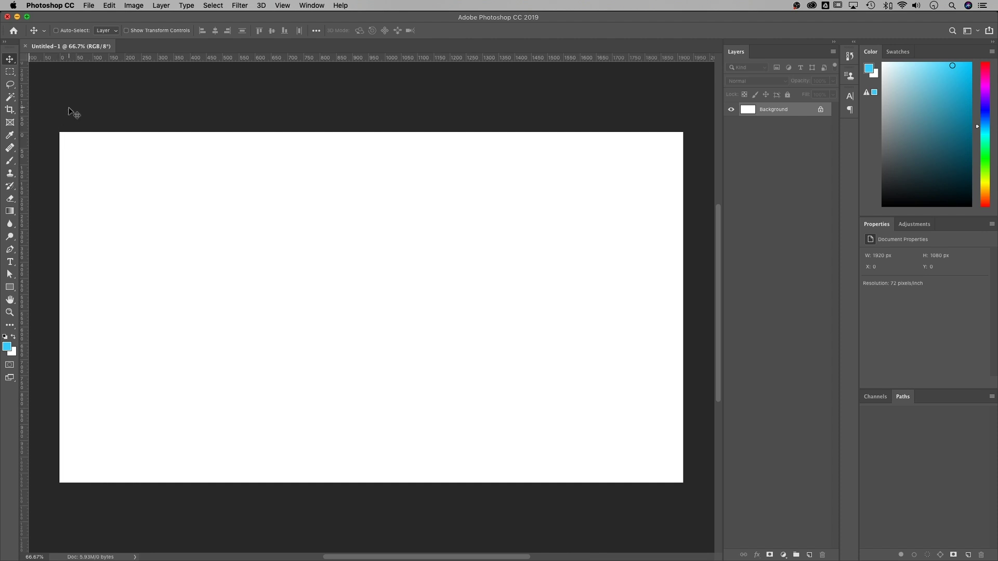
Place the image "Screen Shot 2019-08-02 at 8.24.02 AM" from the recd folder as an embedded object in the document.
click(88, 5)
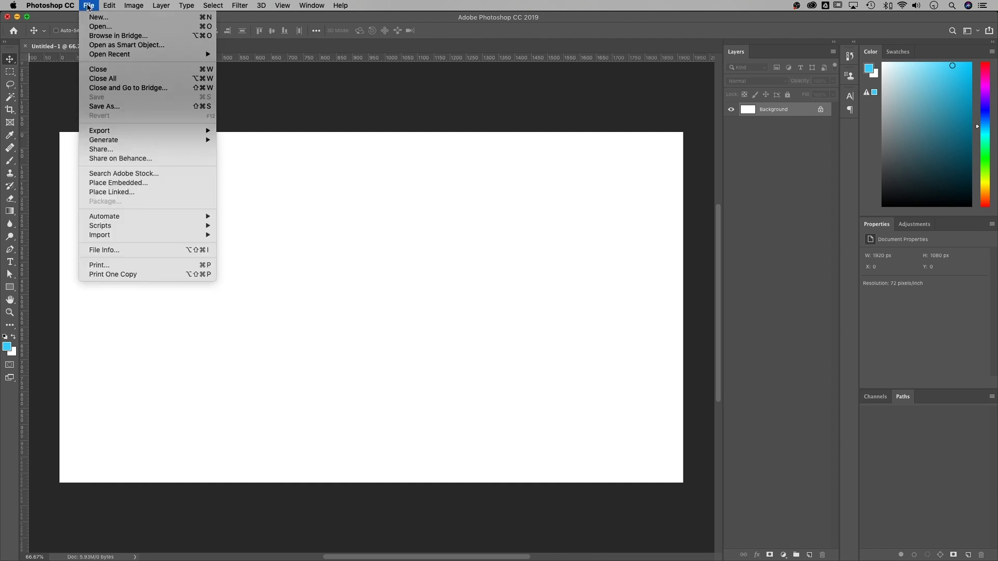
mouse_move(127, 216)
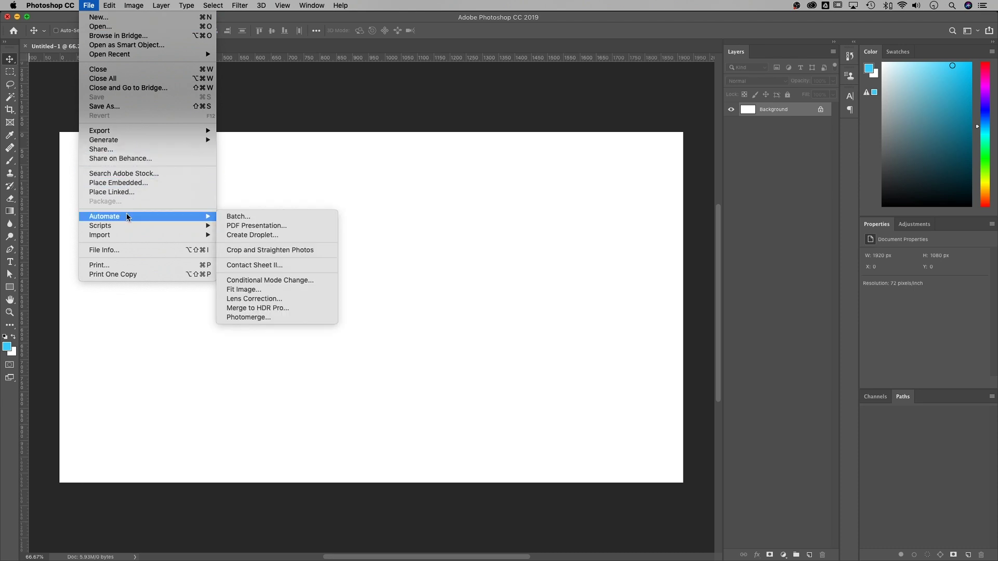
click(138, 184)
click(510, 49)
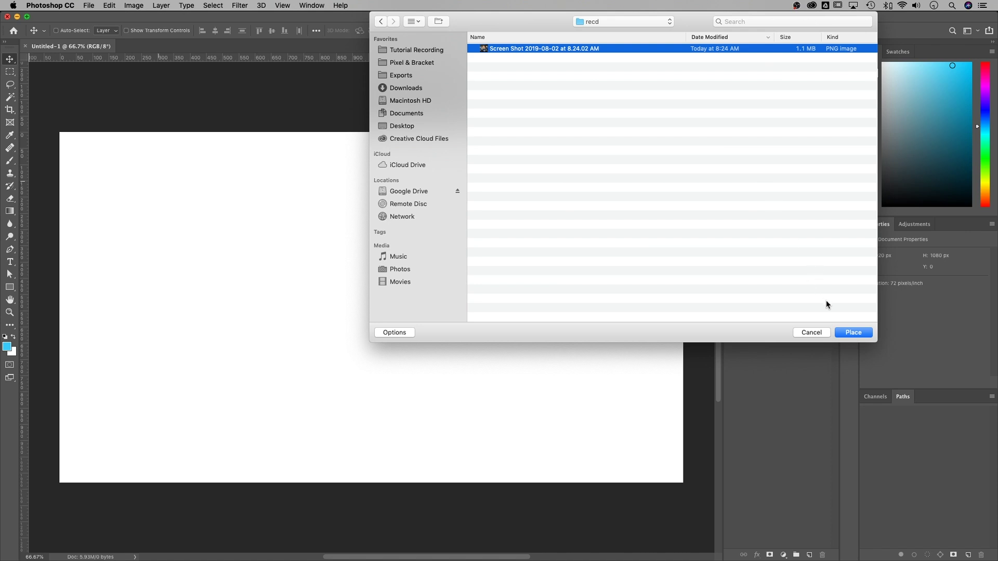
click(852, 332)
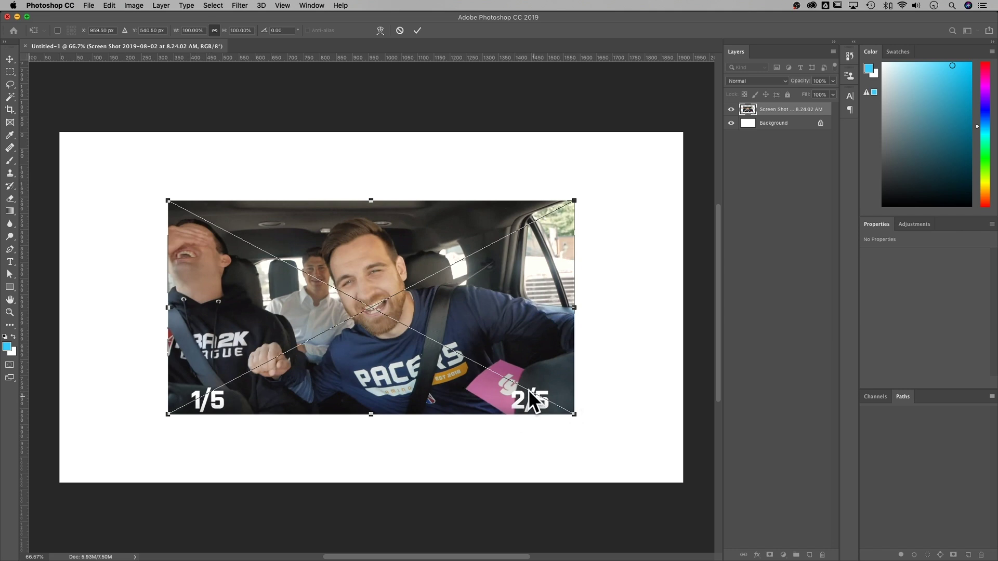
Enlarge the placed photo to about 189.9% and position it so it covers the whole canvas.
drag(575, 199, 692, 125)
drag(604, 252, 604, 274)
scroll(460, 301, left, 5)
drag(368, 263, 425, 261)
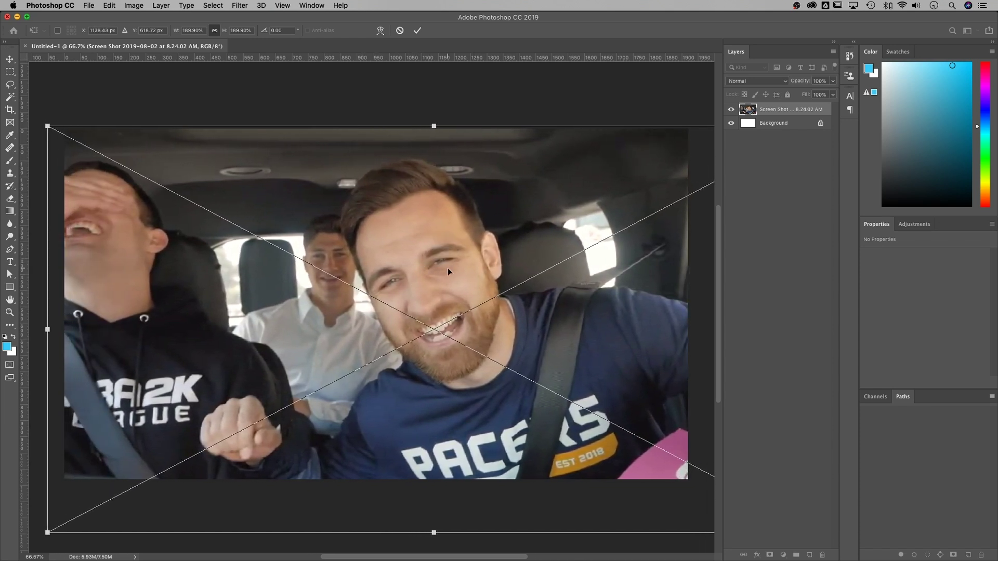
key(Return)
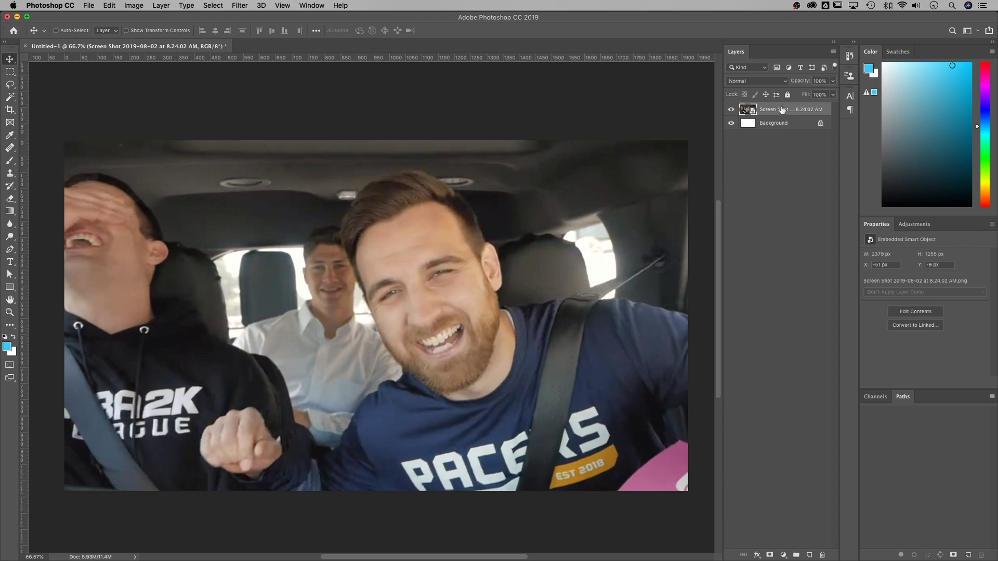
scroll(645, 213, down, 1)
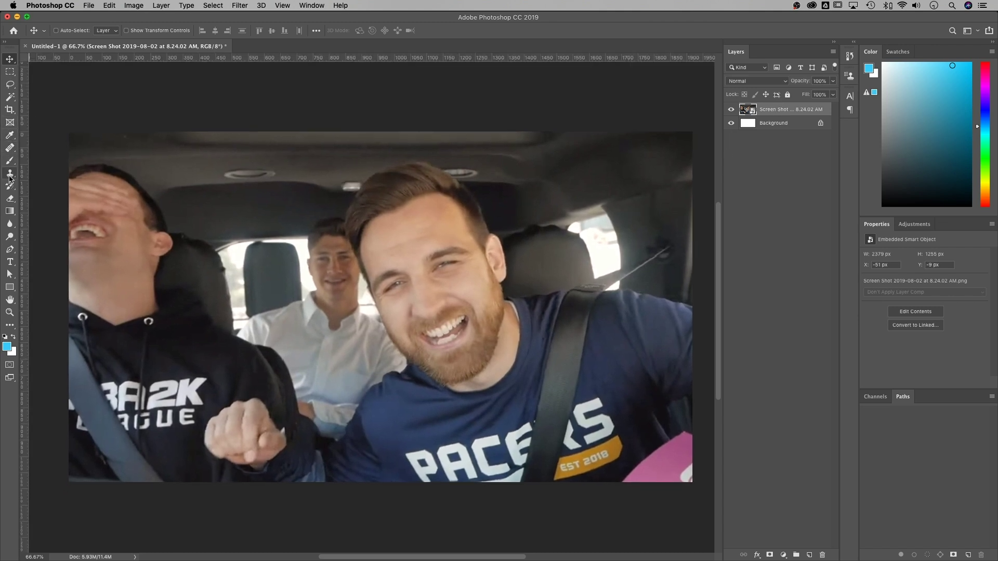
Set the Pen tool to Path mode and start a path at the photo's lower edge, tracing the outer side of the bearded man's fist.
key(p)
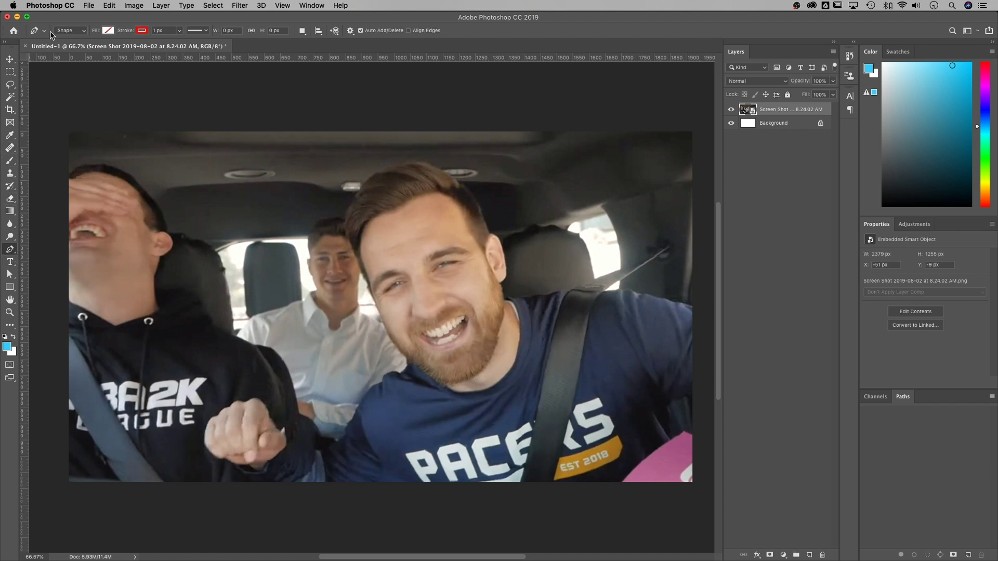
click(70, 30)
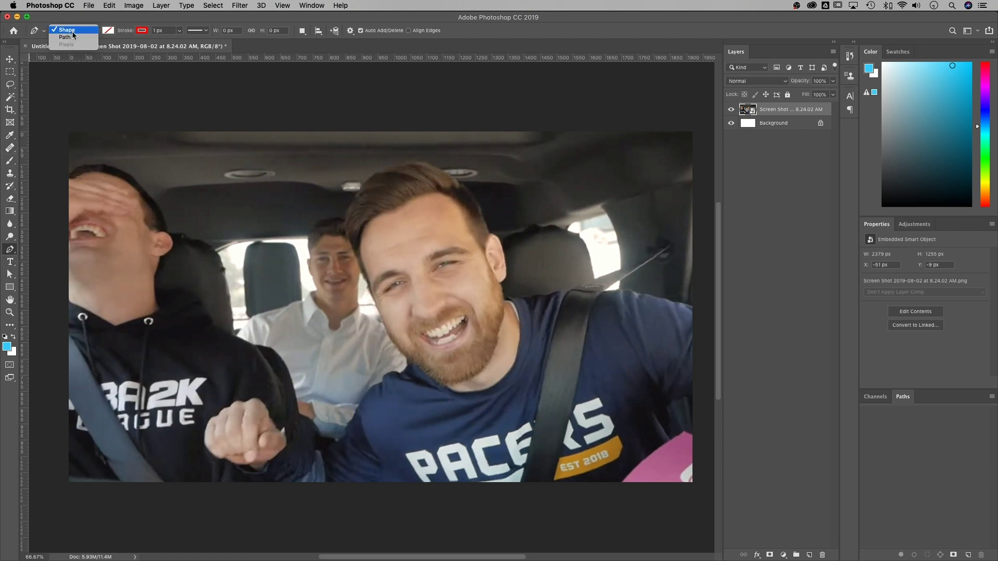
click(71, 38)
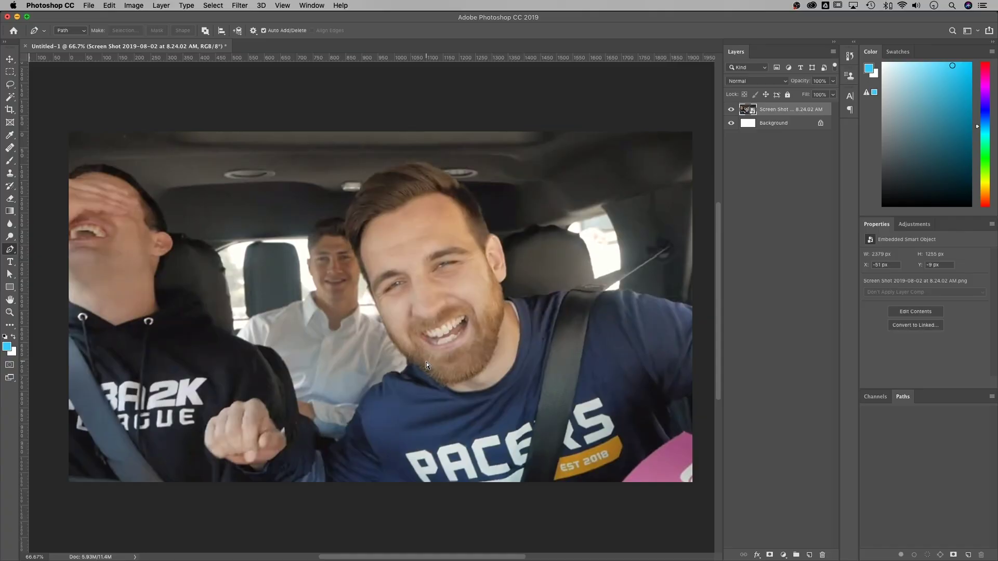
scroll(335, 412, up, 5)
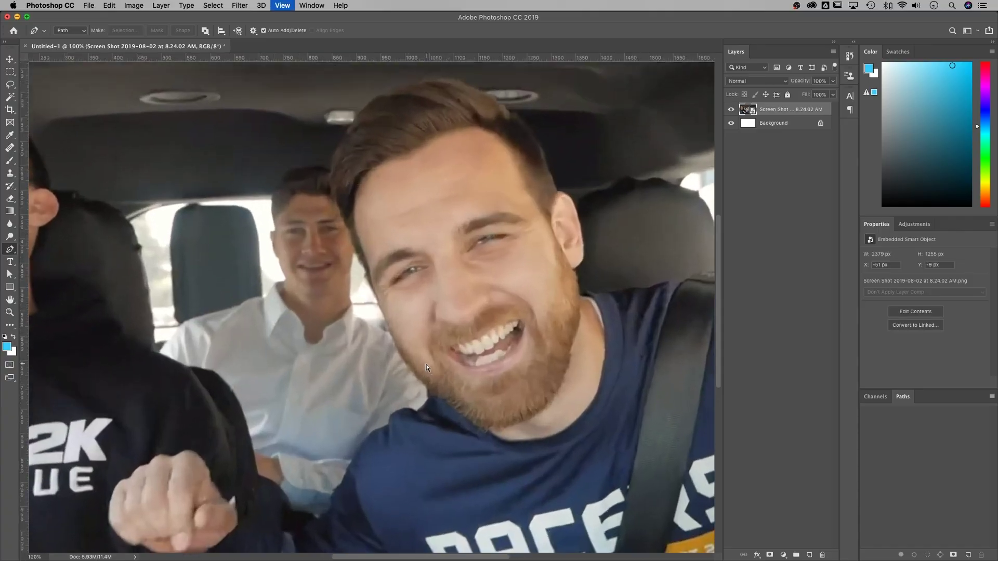
drag(335, 412, 460, 149)
drag(436, 307, 520, 169)
key(super+r)
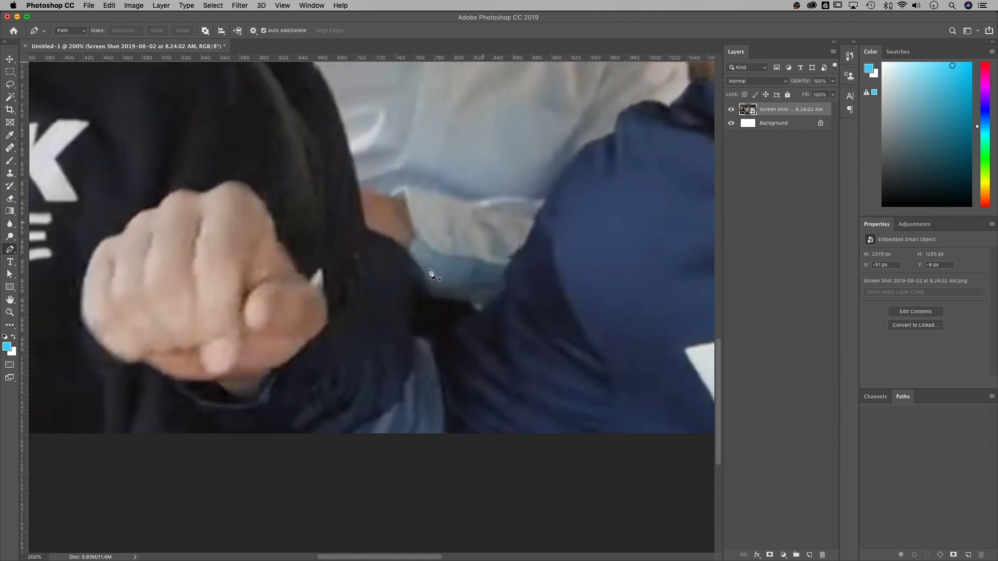
click(227, 437)
click(182, 397)
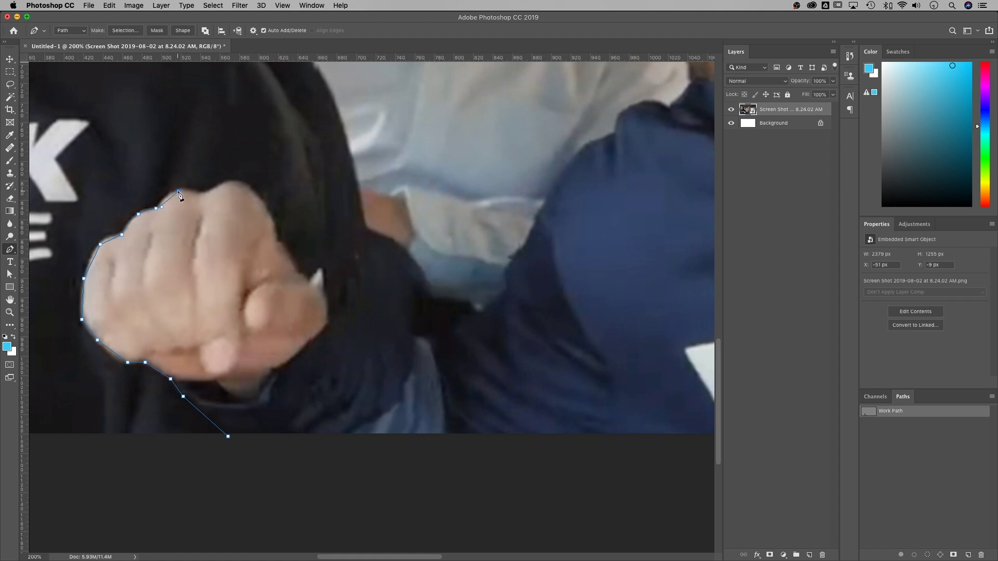
Continue the path over the knuckles, around the fist and along the forearm towards the bearded man's shoulder.
drag(186, 190, 194, 191)
click(248, 183)
click(329, 310)
click(325, 322)
click(304, 342)
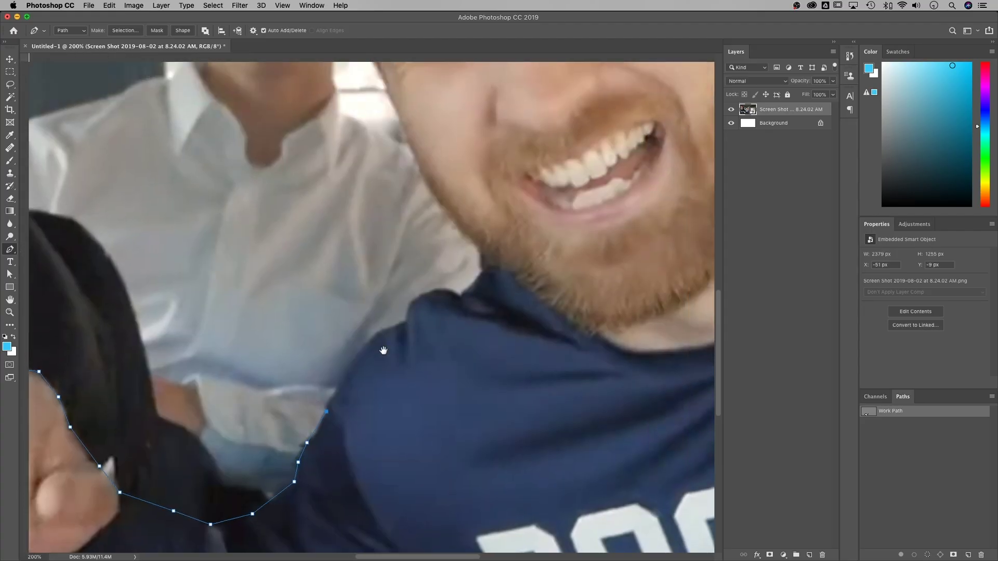
Extend the path along the bearded man's shoulder and T-shirt collar up to his jaw.
click(355, 361)
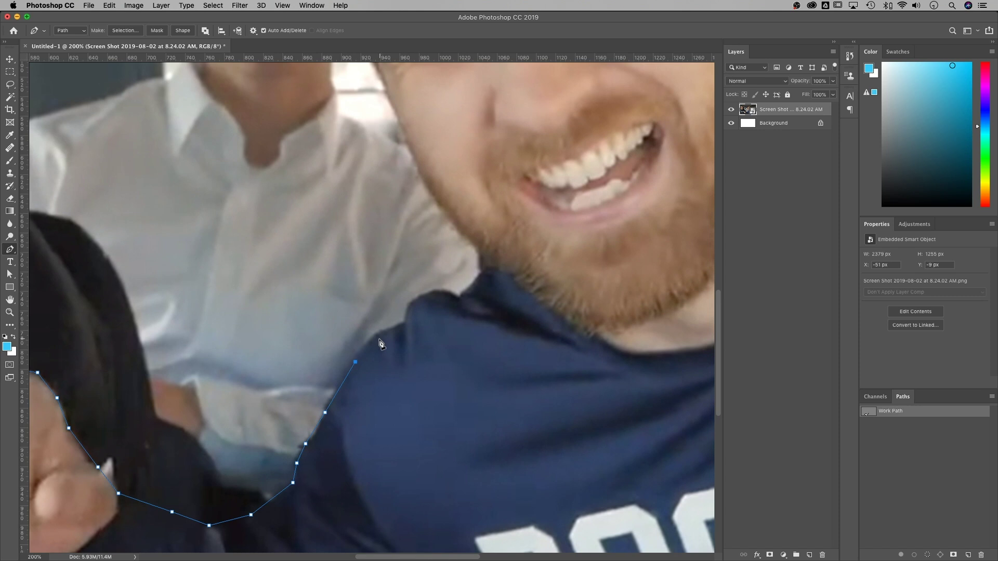
click(433, 292)
click(457, 295)
click(483, 273)
click(483, 246)
scroll(450, 218, up, 7)
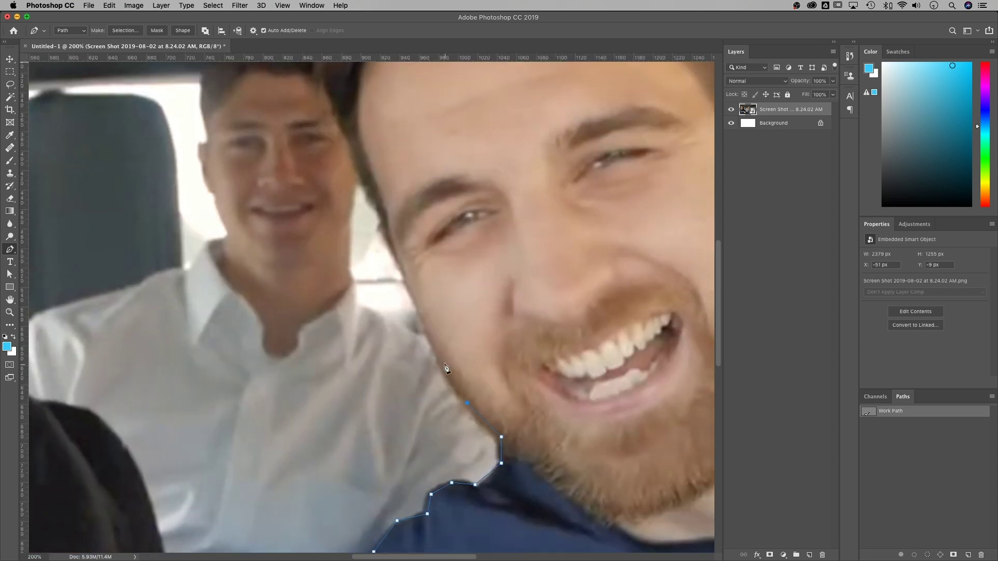
Continue the path up the edge of the face from the cheek past the temple to the hairline.
click(399, 263)
drag(392, 237, 409, 344)
click(386, 309)
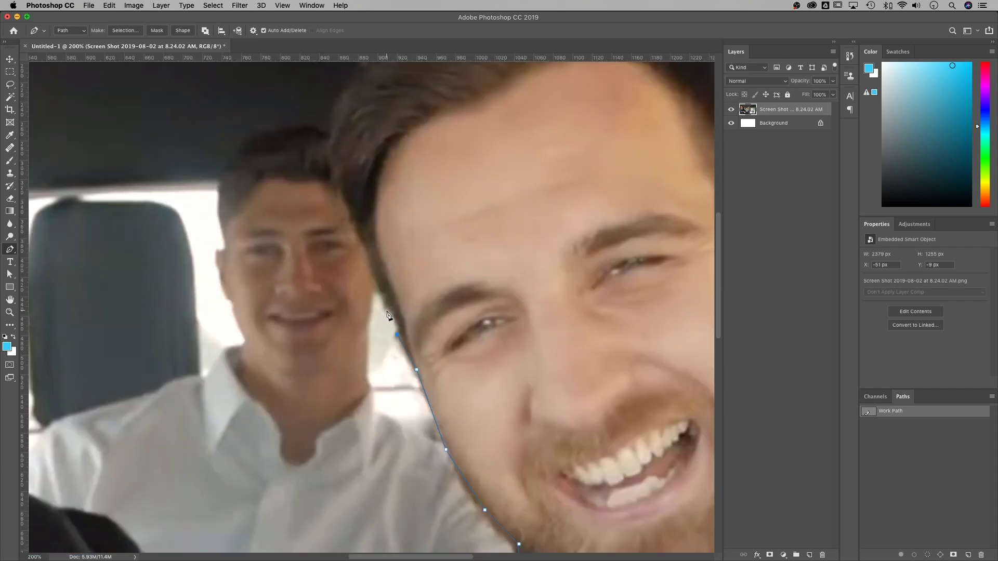
click(351, 220)
scroll(335, 177, up, 6)
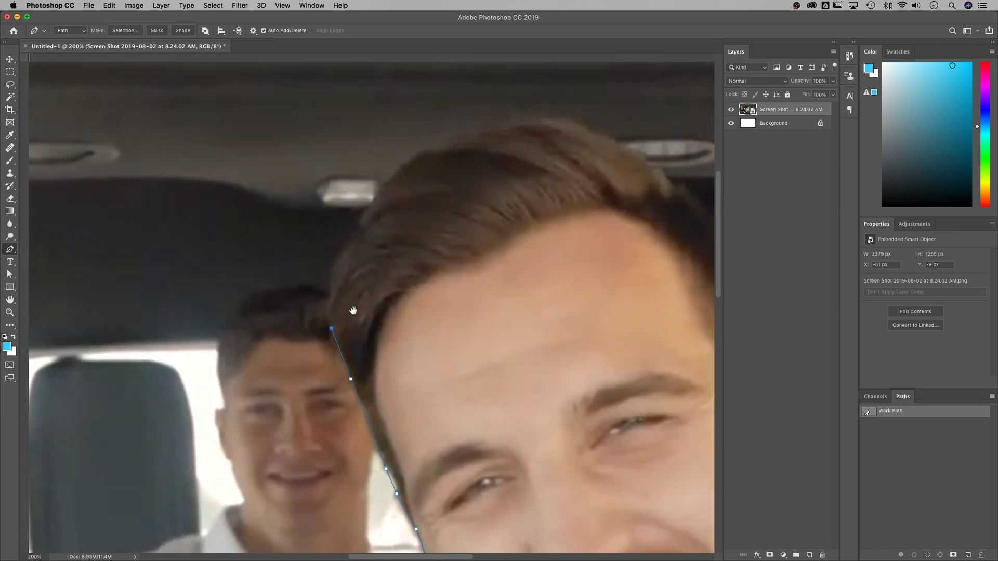
Trace the path around the outer edge of the hair and across the crown of the head.
click(337, 273)
click(377, 207)
click(420, 167)
click(493, 139)
click(572, 138)
click(610, 150)
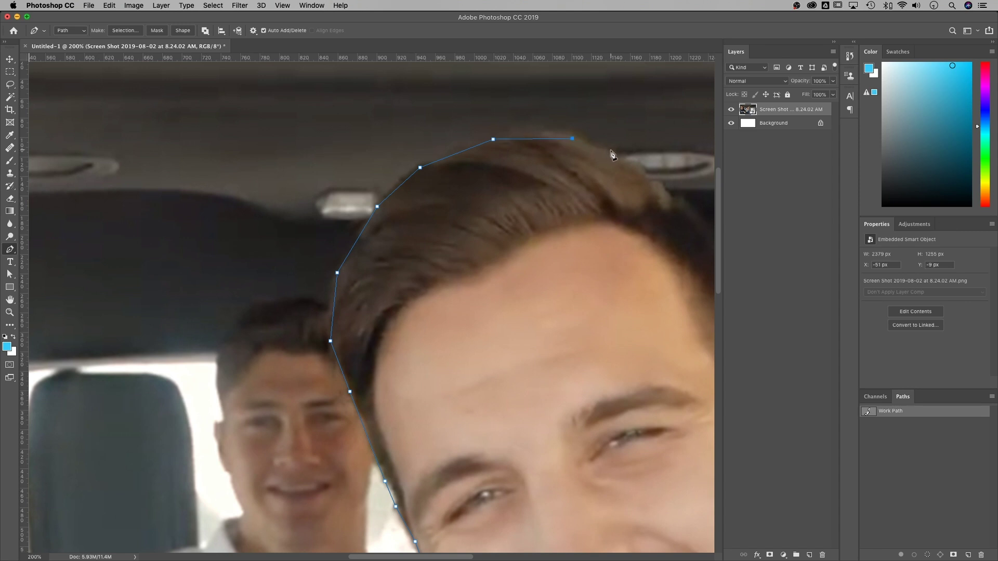
Continue the path down the far side of the hair and around the ear to below the earlobe.
drag(643, 254, 263, 201)
click(254, 142)
click(301, 187)
click(332, 247)
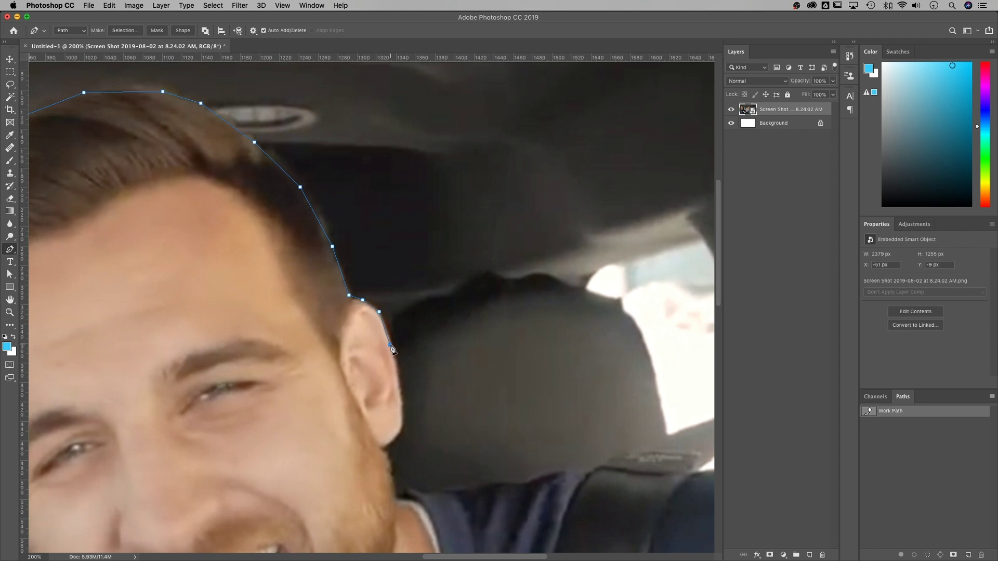
scroll(386, 407, down, 5)
scroll(386, 408, right, 3)
click(328, 268)
click(324, 275)
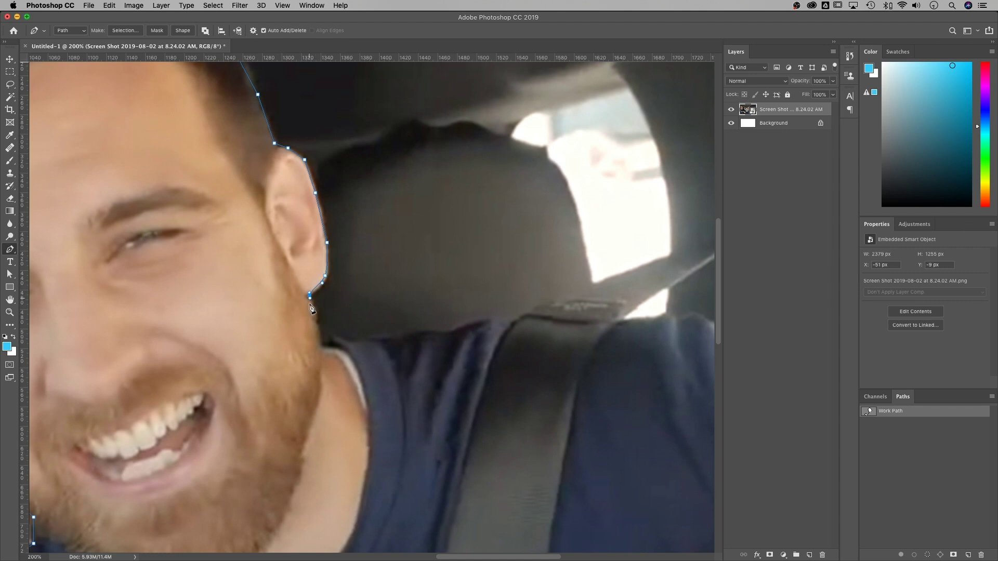
Trace the path from the neck along the collar, seat belt and far shoulder of the T-shirt.
click(336, 337)
click(361, 339)
click(440, 333)
drag(483, 322, 496, 321)
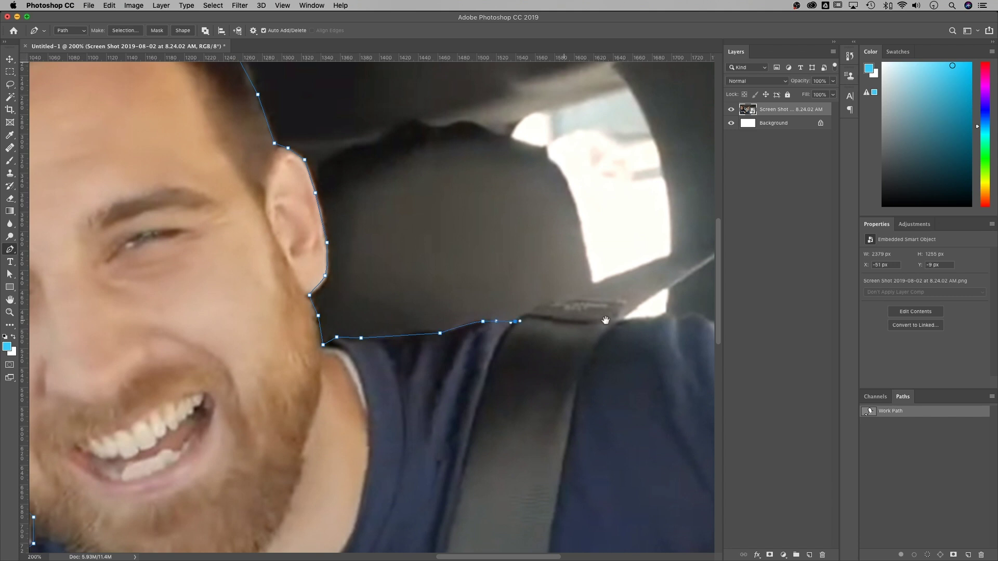
drag(604, 320, 288, 316)
click(319, 315)
click(362, 310)
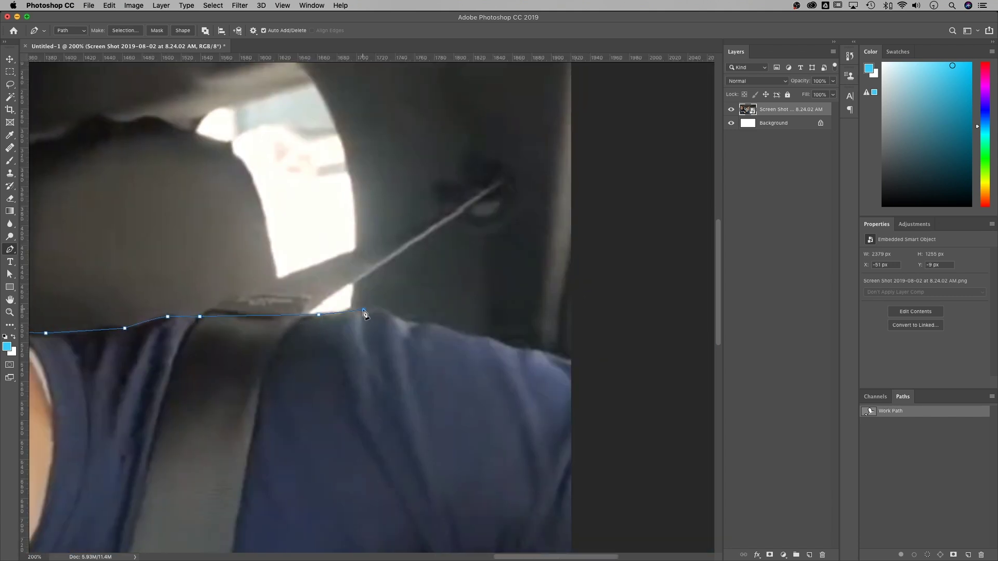
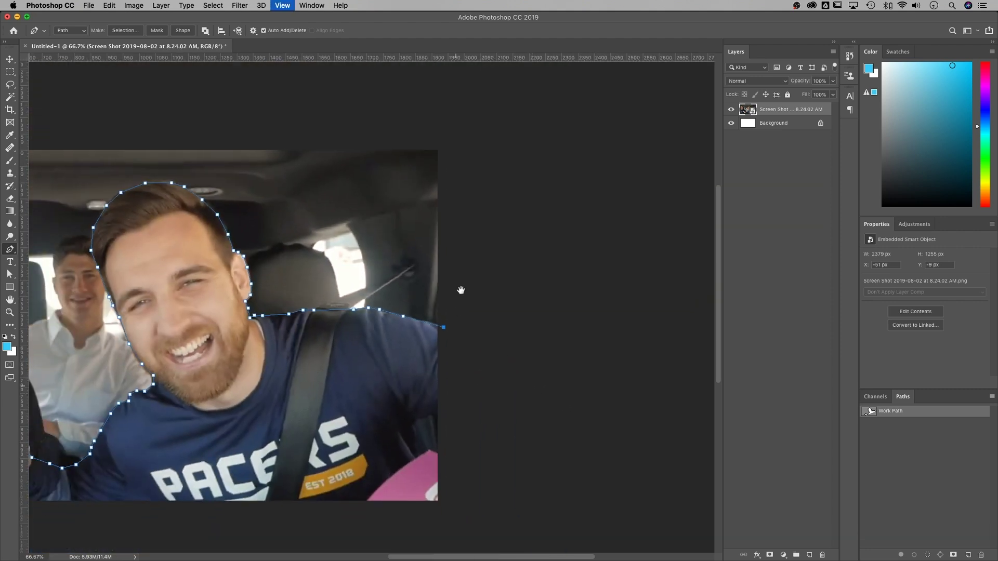
Run the path down past the photo's edge, around the underside of the arm and onto the pink card.
click(456, 278)
click(443, 279)
click(431, 282)
click(421, 290)
click(422, 302)
click(422, 316)
click(437, 315)
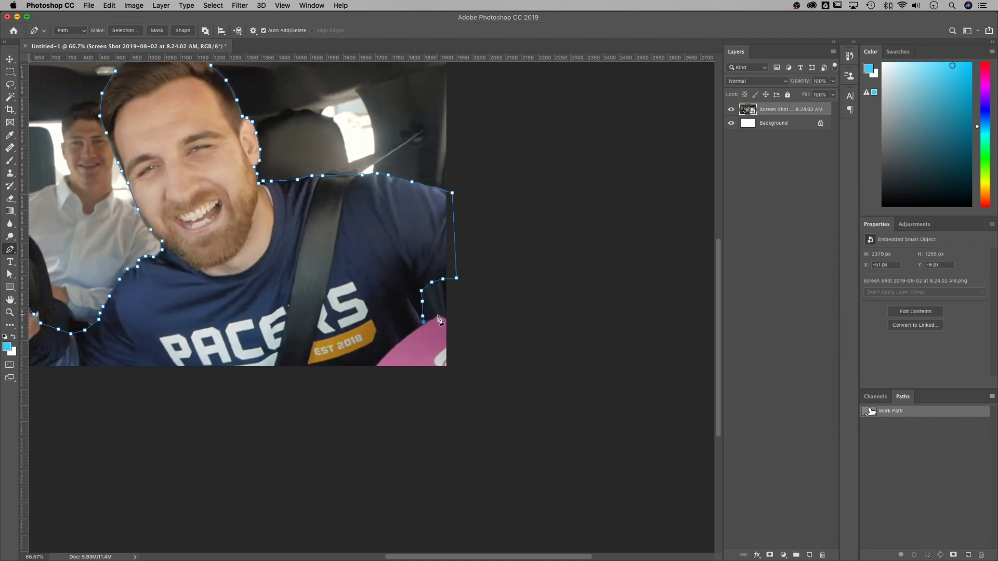
Route the path outside the canvas below the photo and close it at its starting point under the fist.
click(503, 407)
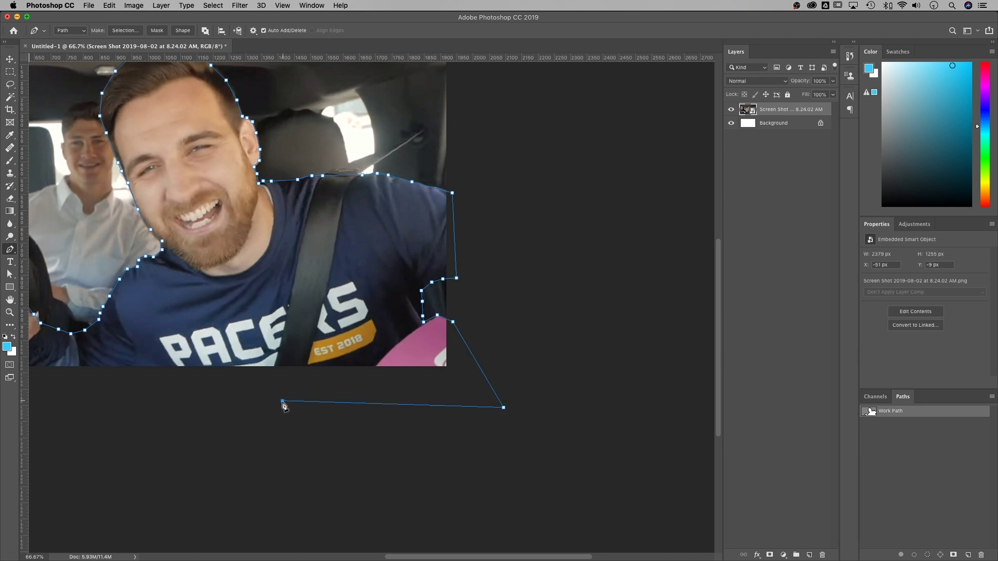
click(282, 401)
scroll(262, 405, left, 5)
click(263, 404)
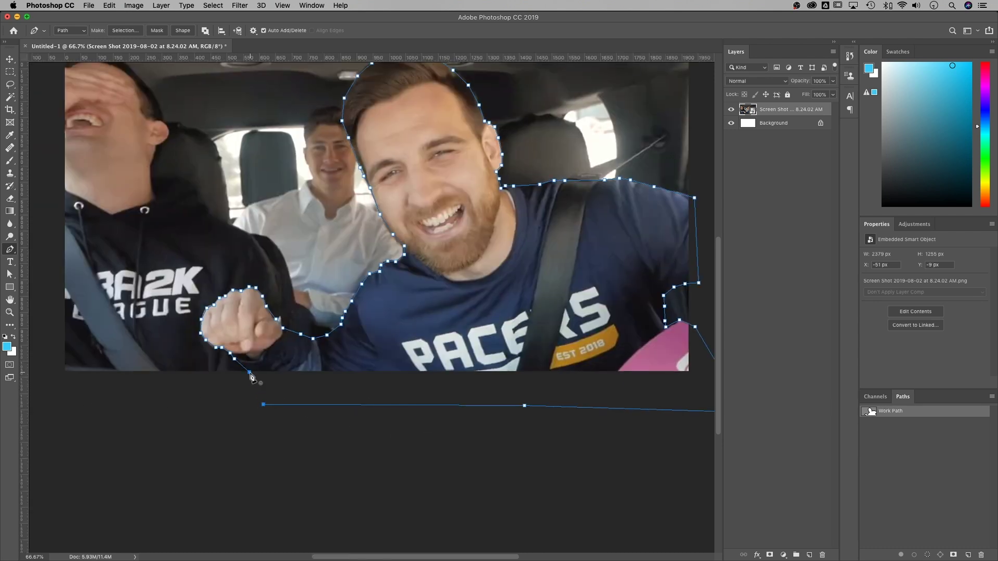
click(249, 374)
Load the work path as a selection and add a layer mask from it to the photo layer.
scroll(401, 401, right, 3)
scroll(341, 452, up, 2)
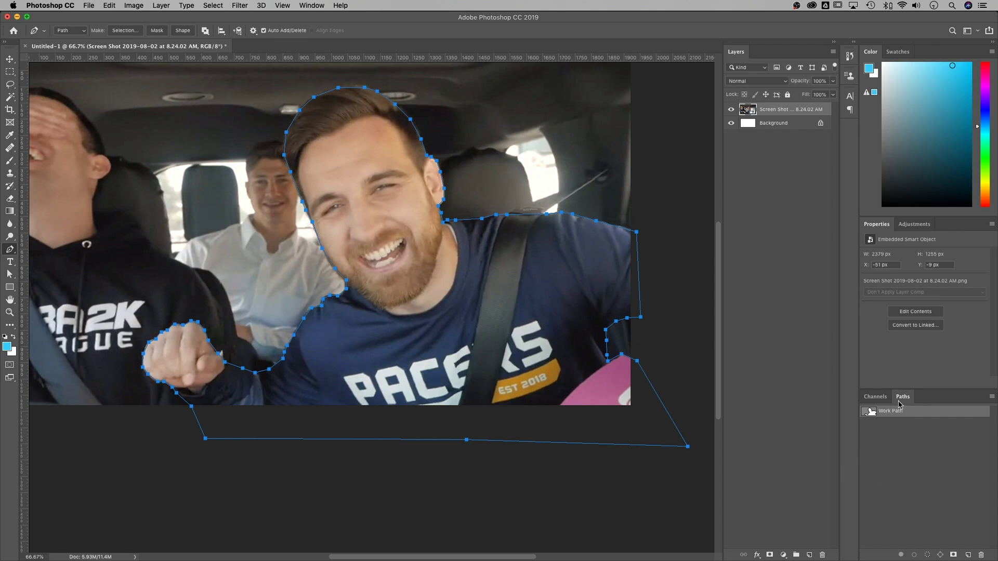
click(311, 6)
click(344, 279)
click(927, 555)
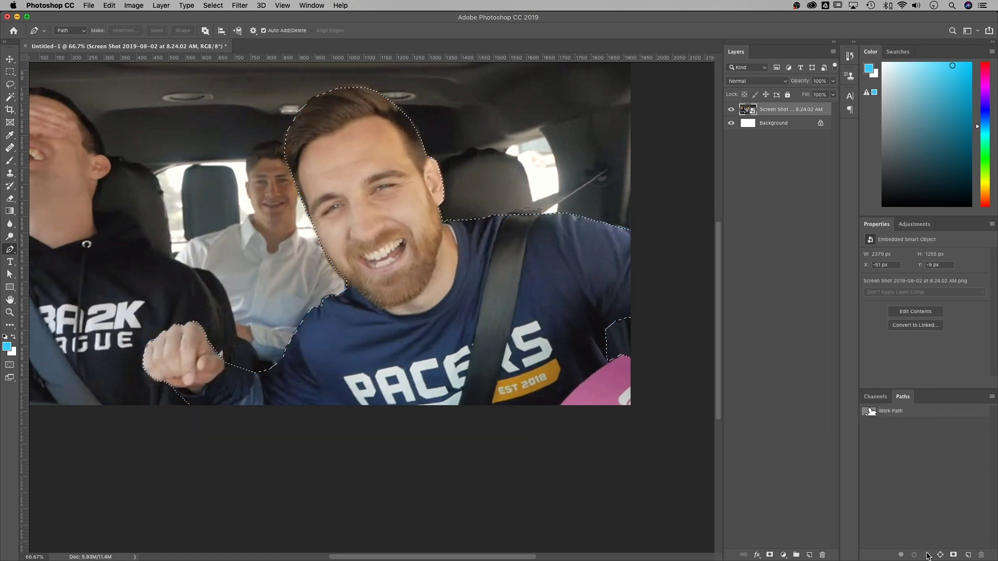
key(super+minus)
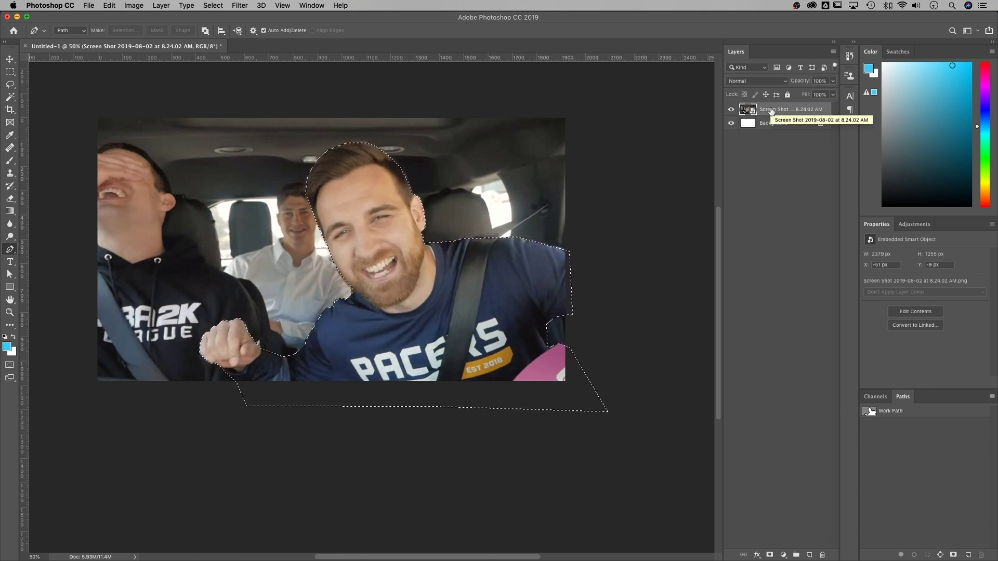
click(769, 555)
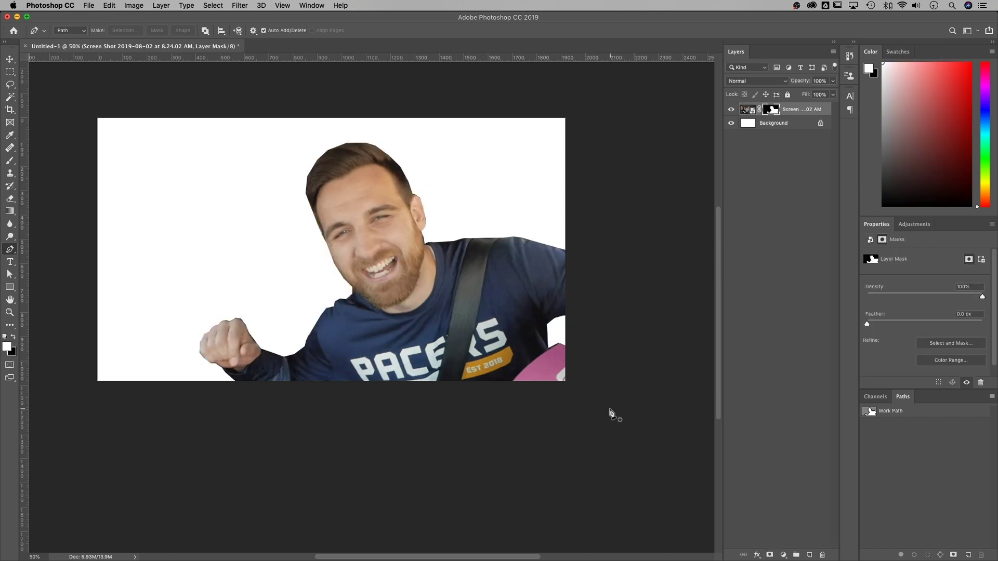
Duplicate the masked photo layer directly beneath the original and delete the copy's layer mask.
click(805, 110)
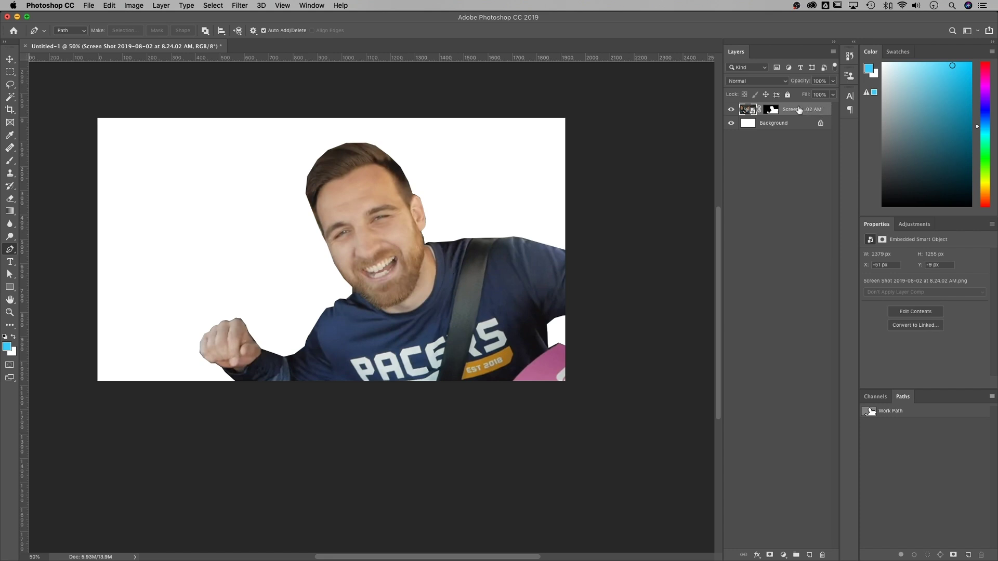
drag(799, 110, 796, 118)
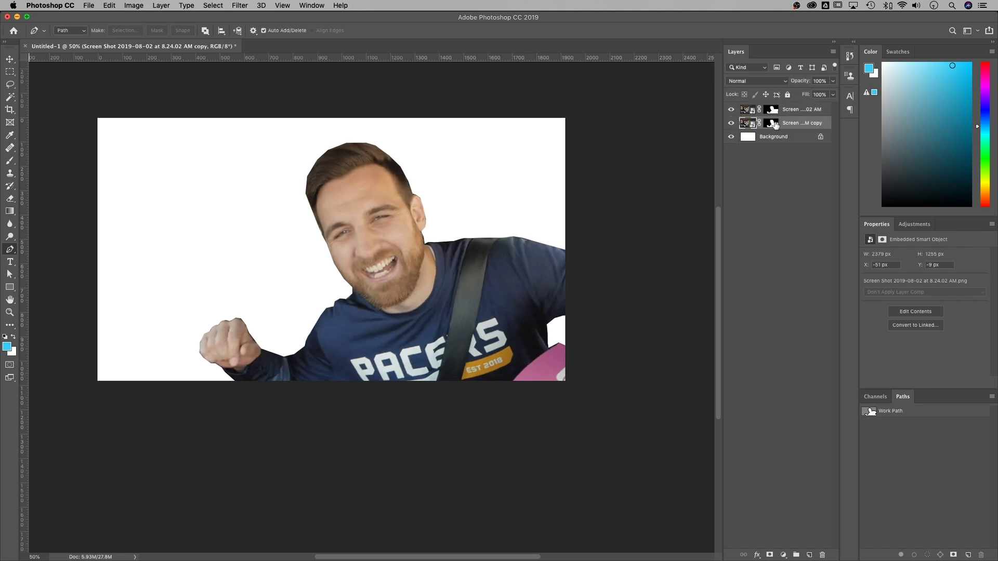
right_click(774, 125)
click(787, 140)
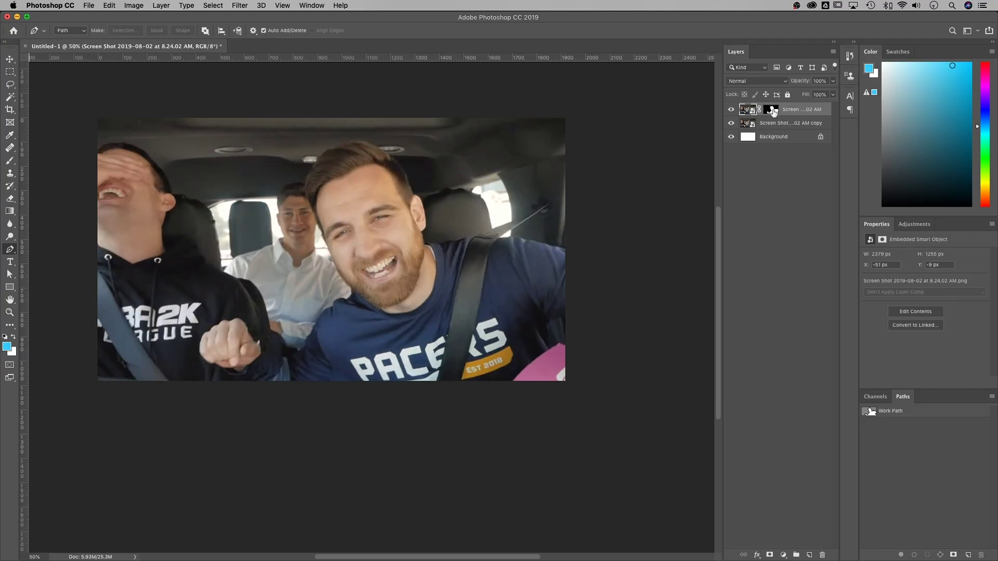
Try inverting the cutout's layer mask with the photo copy hidden, and restore both the mask and the copy's visibility.
click(779, 113)
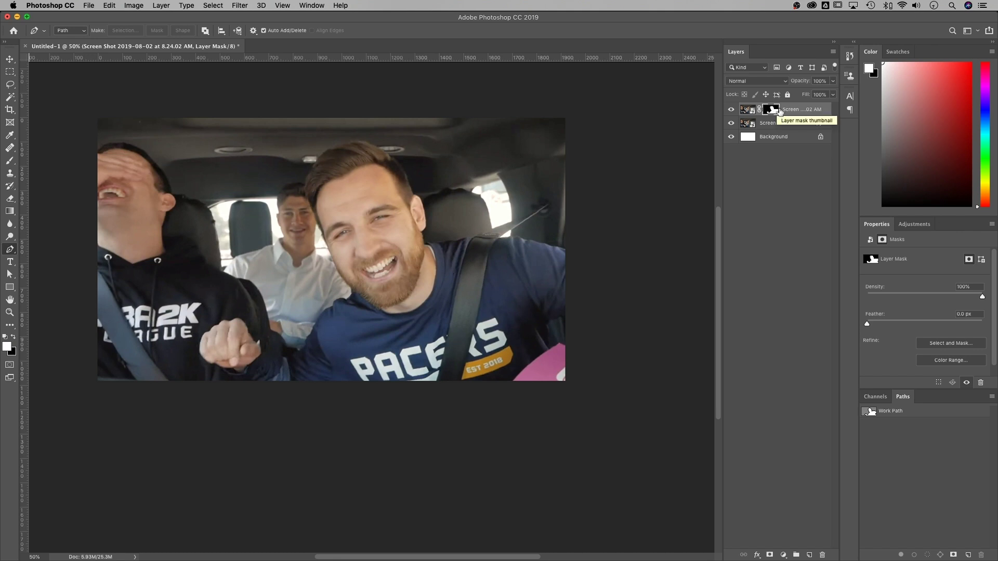
key(super+i)
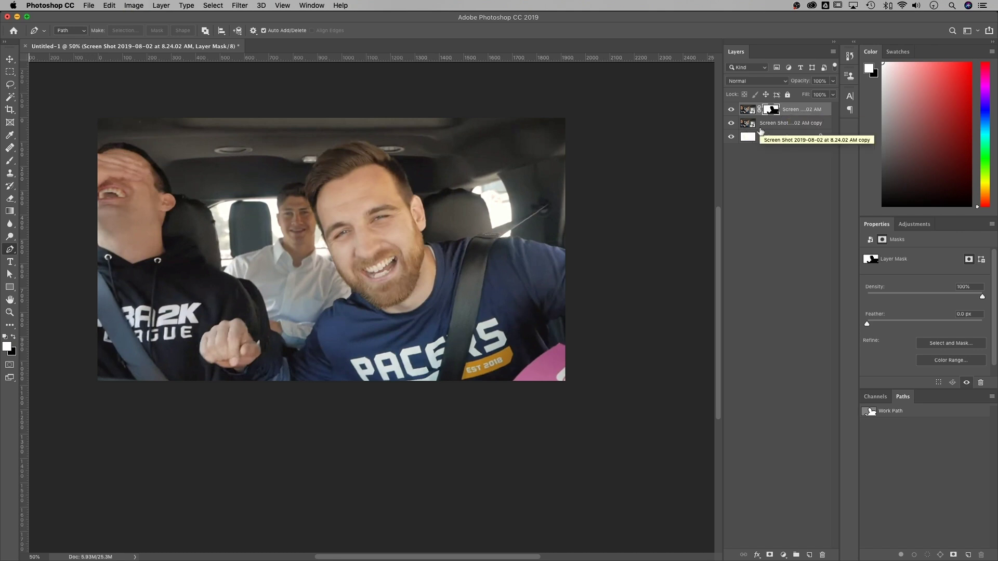
click(732, 124)
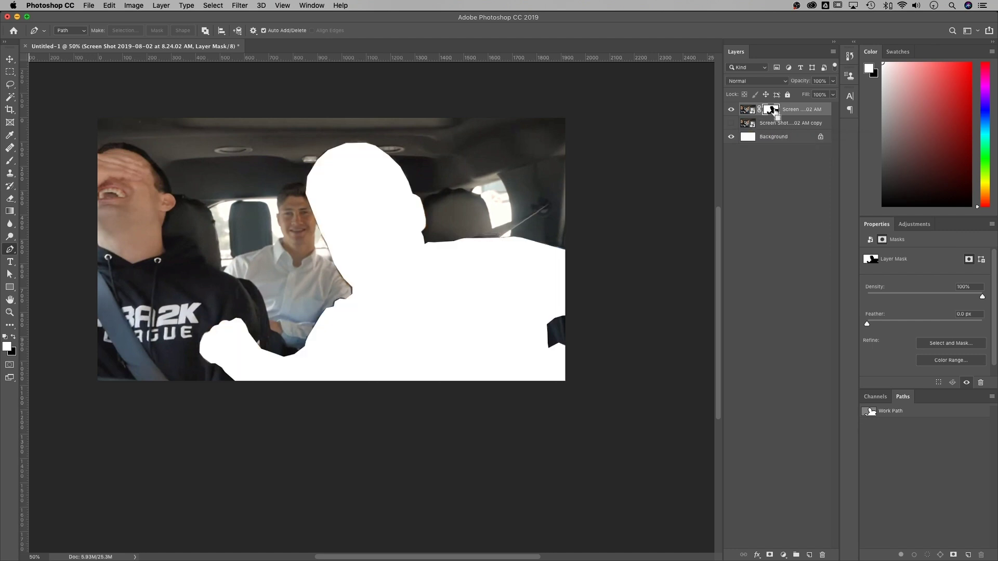
key(super+i)
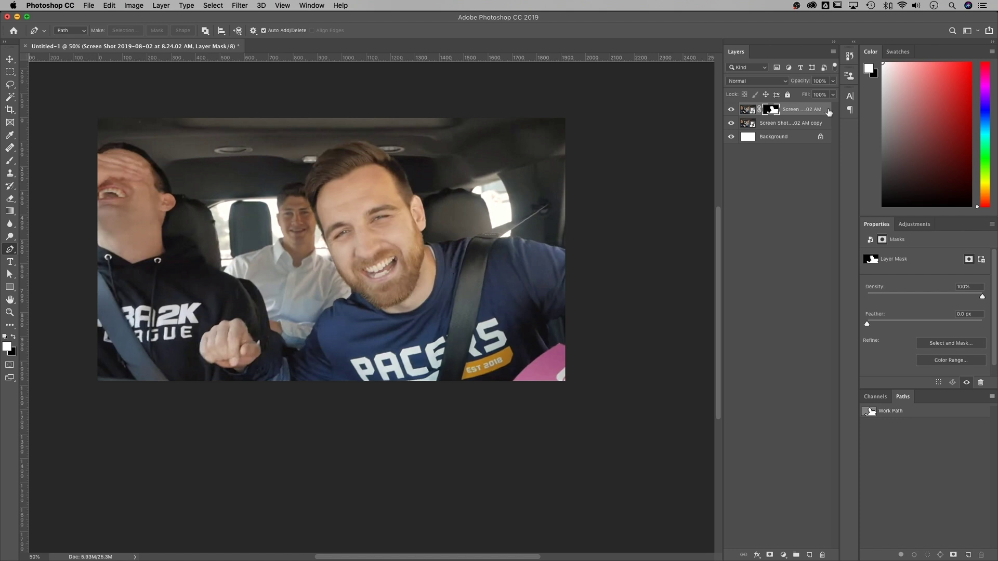
Add a white Stroke of 27 px, positioned outside, to the masked photo layer.
key(super+2)
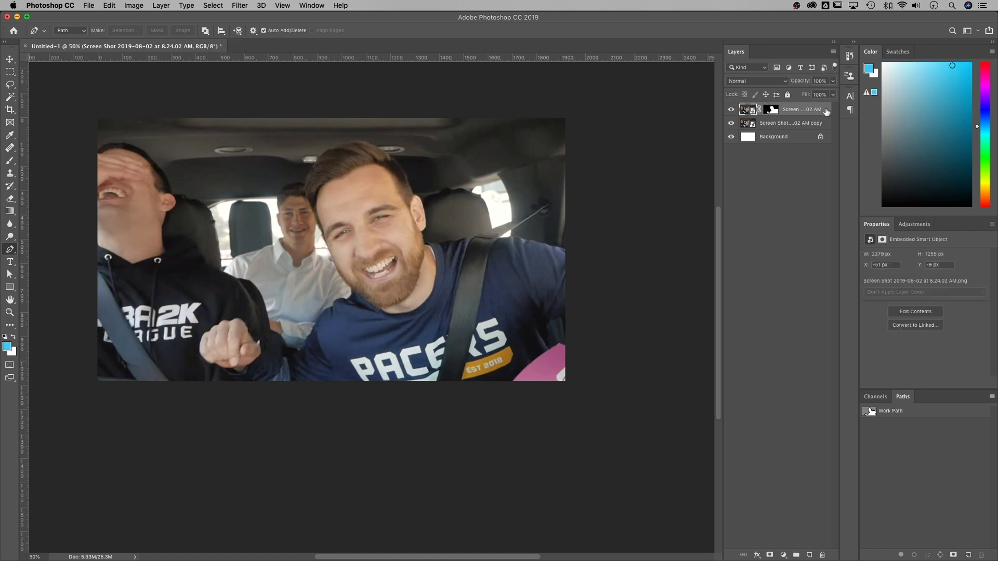
double_click(826, 111)
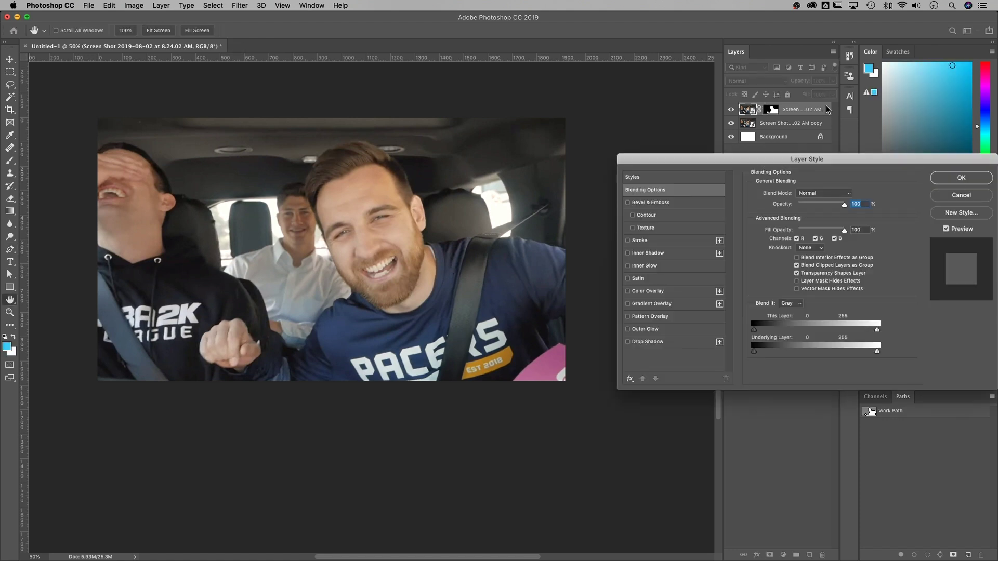
drag(722, 162, 598, 156)
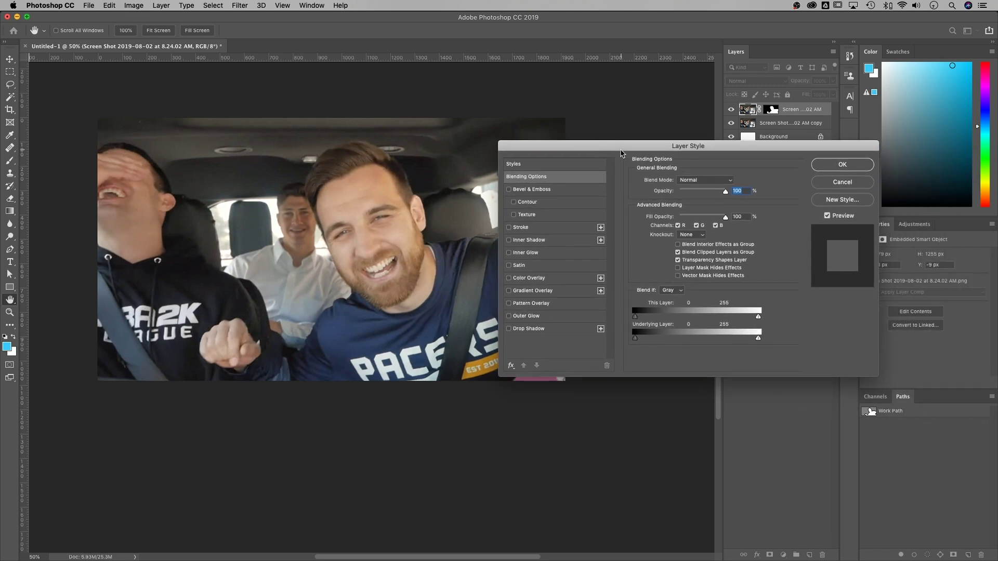
click(517, 229)
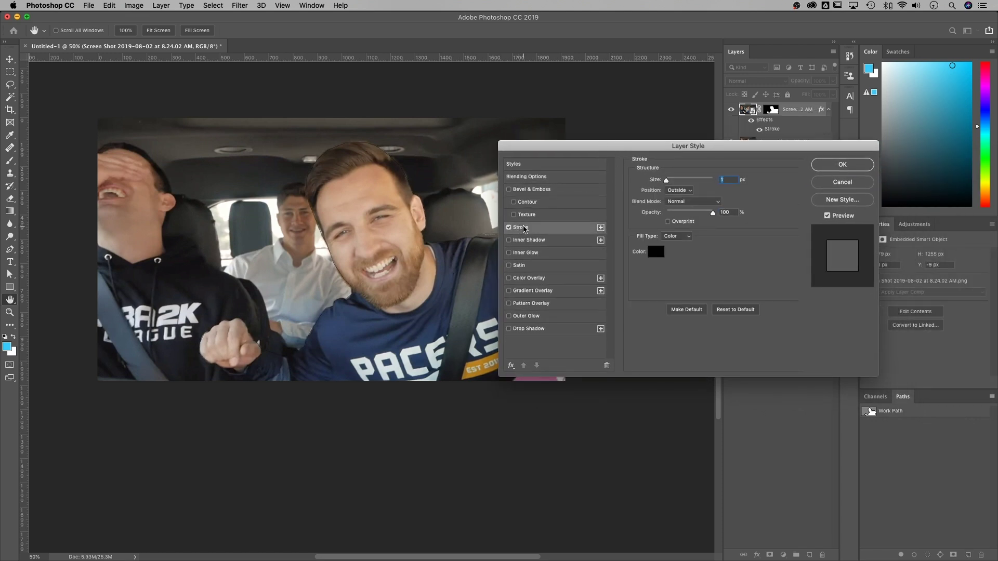
drag(665, 180, 674, 182)
click(656, 252)
drag(457, 230, 381, 178)
click(664, 208)
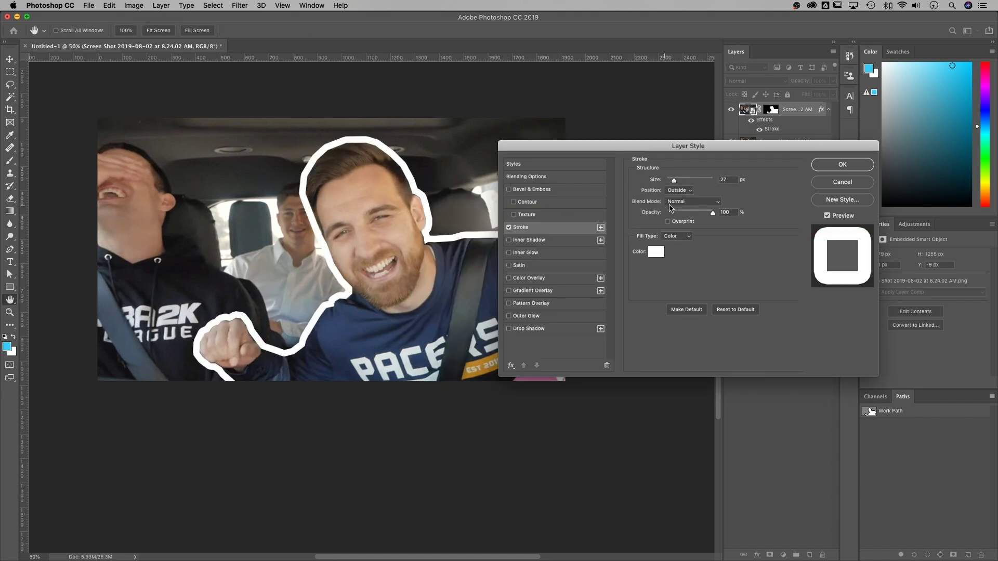
Set the cutout's stroke size to 15 px and apply the layer style.
click(682, 192)
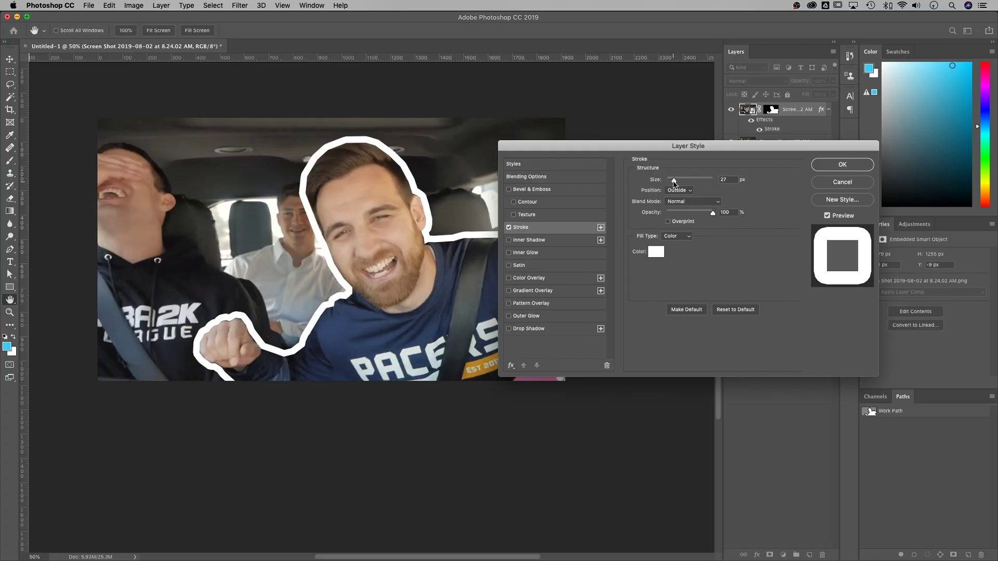
drag(669, 180, 672, 185)
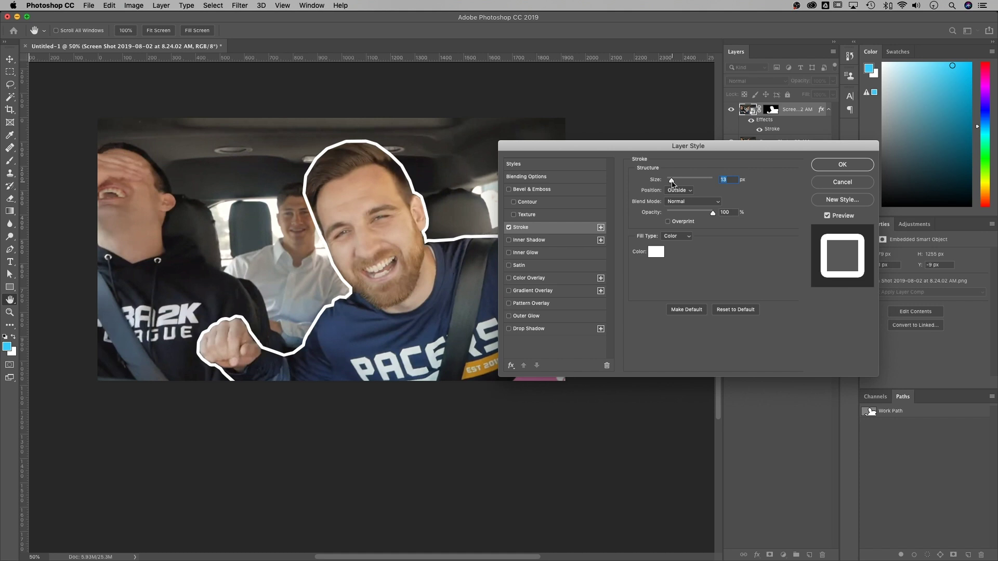
text(15)
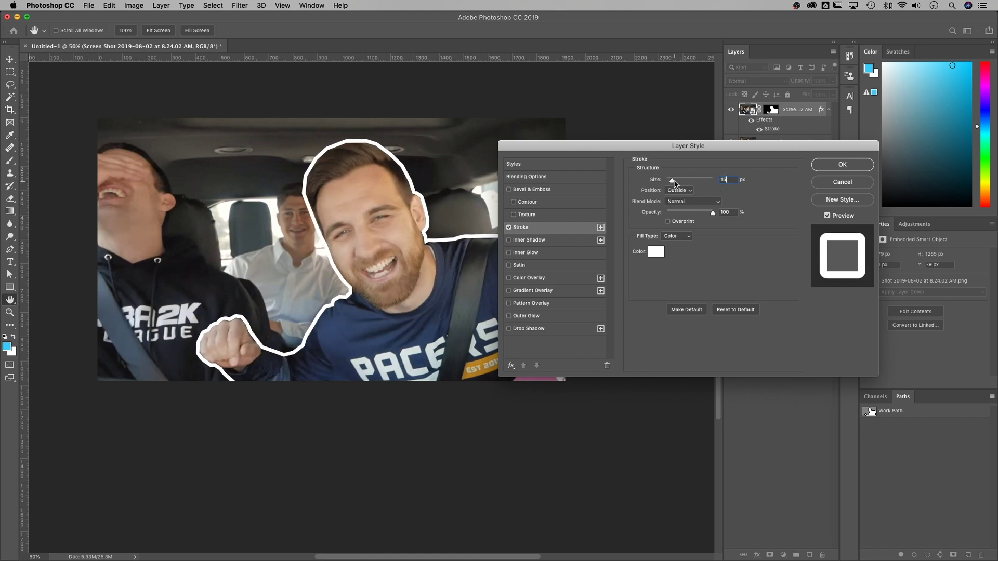
click(843, 165)
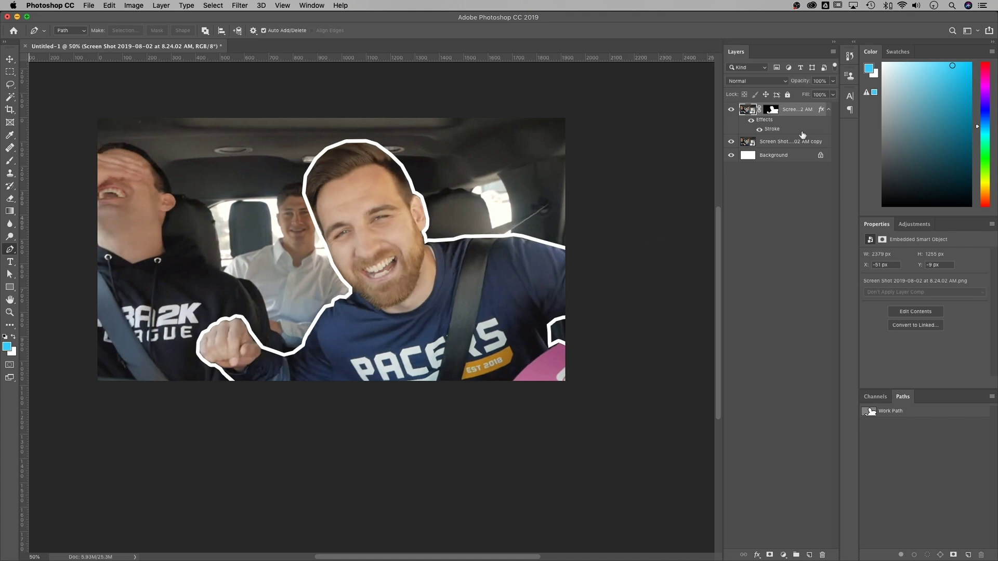
Add a Hue/Saturation adjustment layer directly above the unmasked photo copy, beneath the cutout.
click(783, 143)
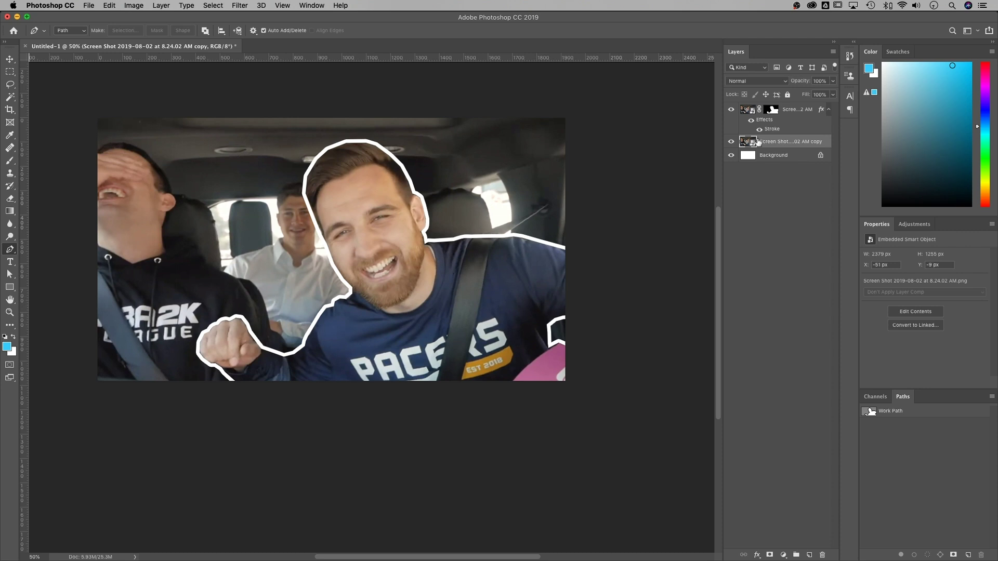
click(730, 141)
click(729, 141)
click(914, 224)
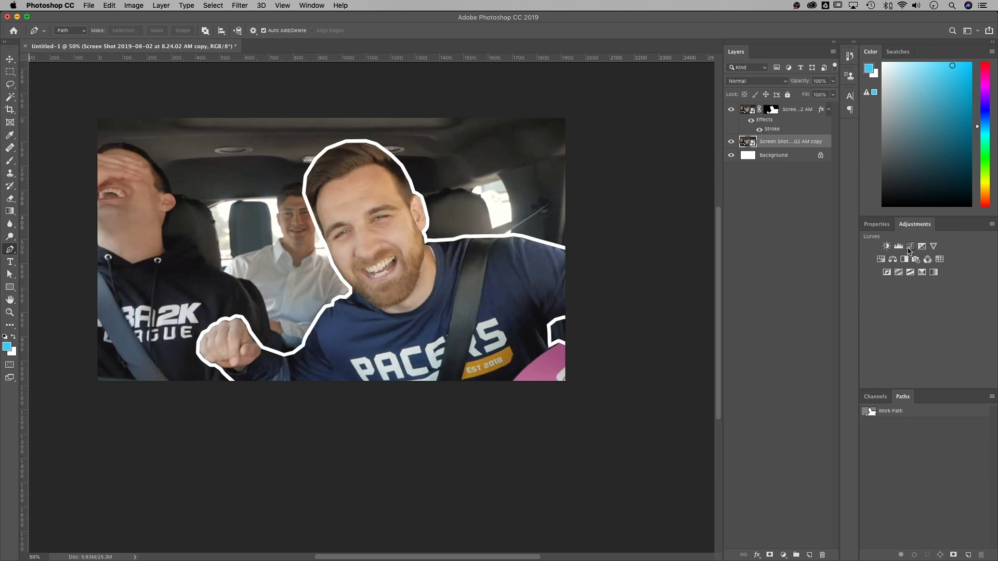
click(880, 260)
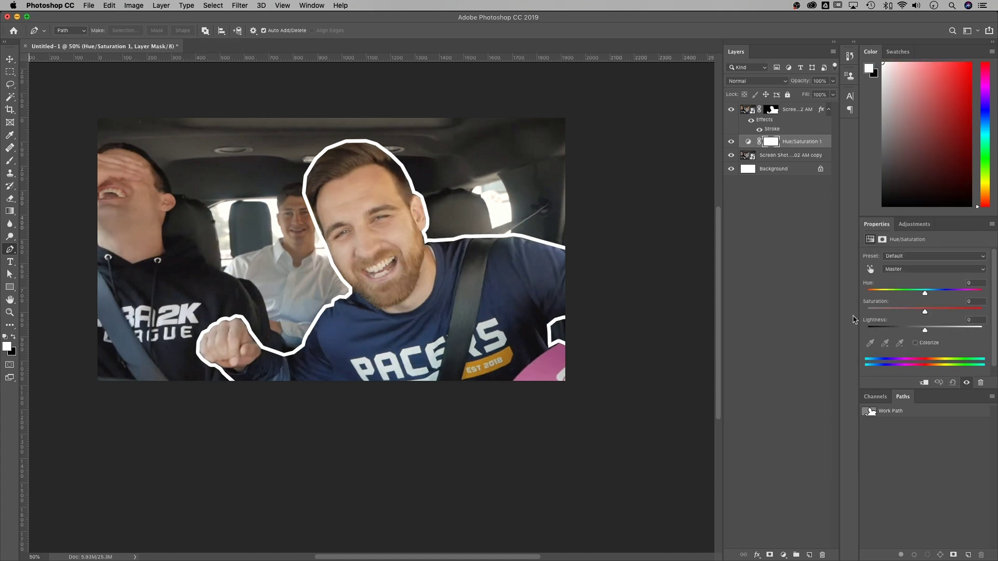
Colorize the background purple with hue 295, saturation 40 and lightness -40.
click(916, 343)
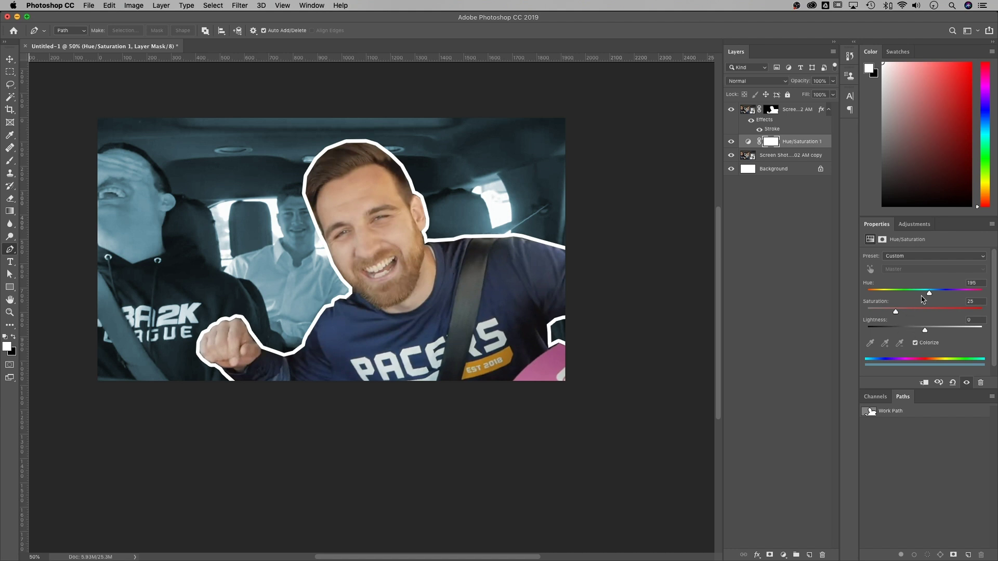
drag(939, 294, 957, 293)
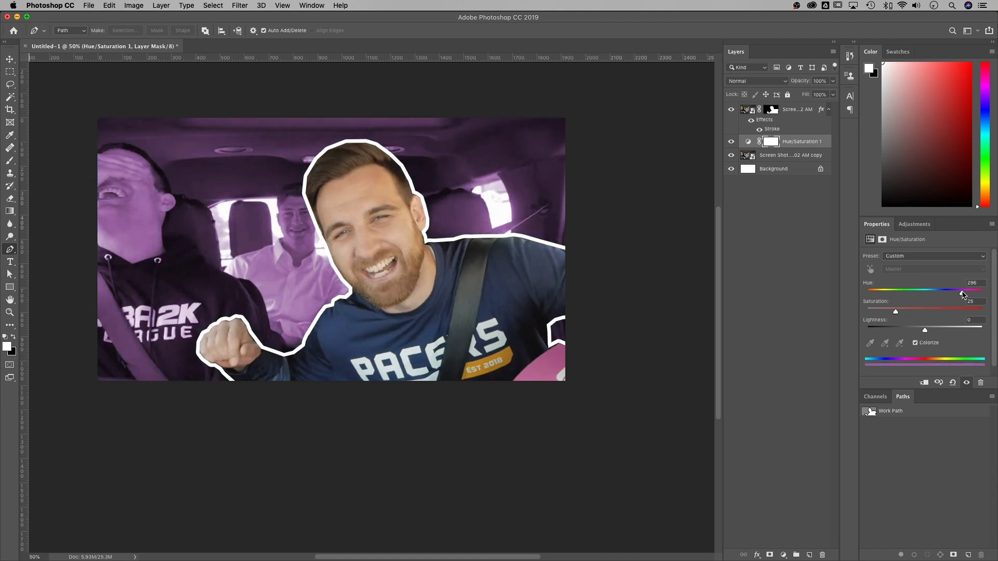
drag(926, 334, 903, 336)
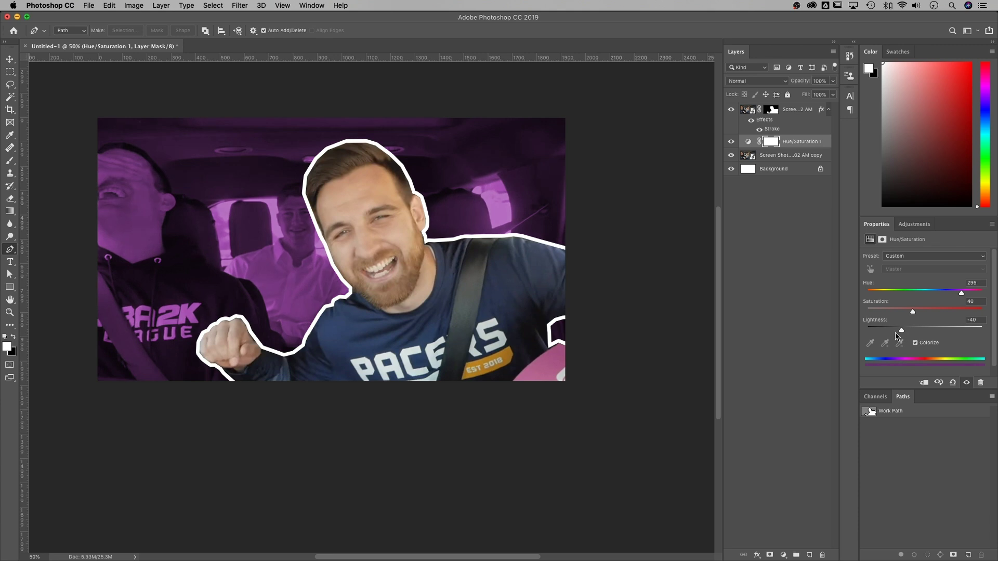
Free-transform the masked photo layer, scaling the man proportionally to about 120% around its centre.
click(791, 119)
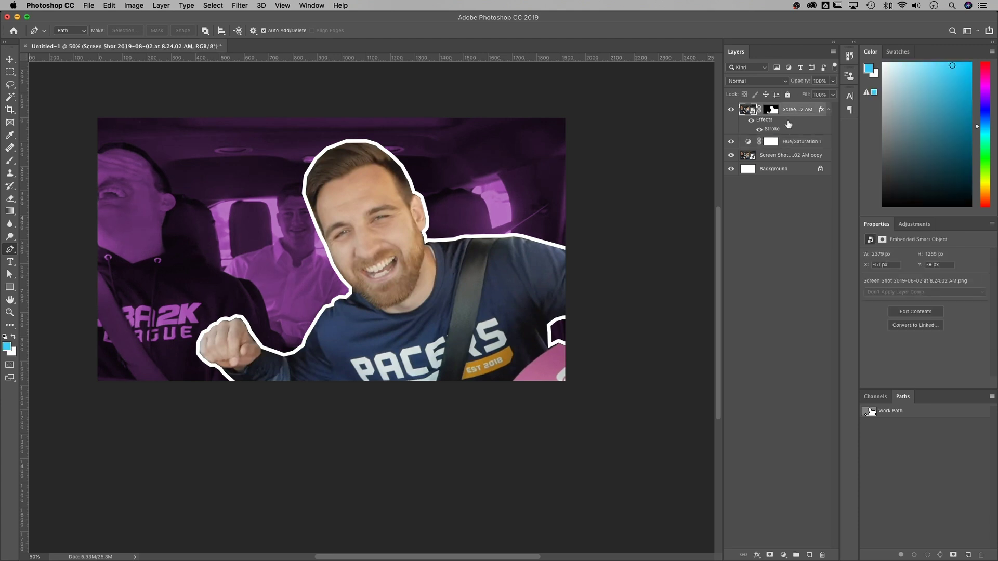
click(731, 110)
click(762, 157)
key(super+t)
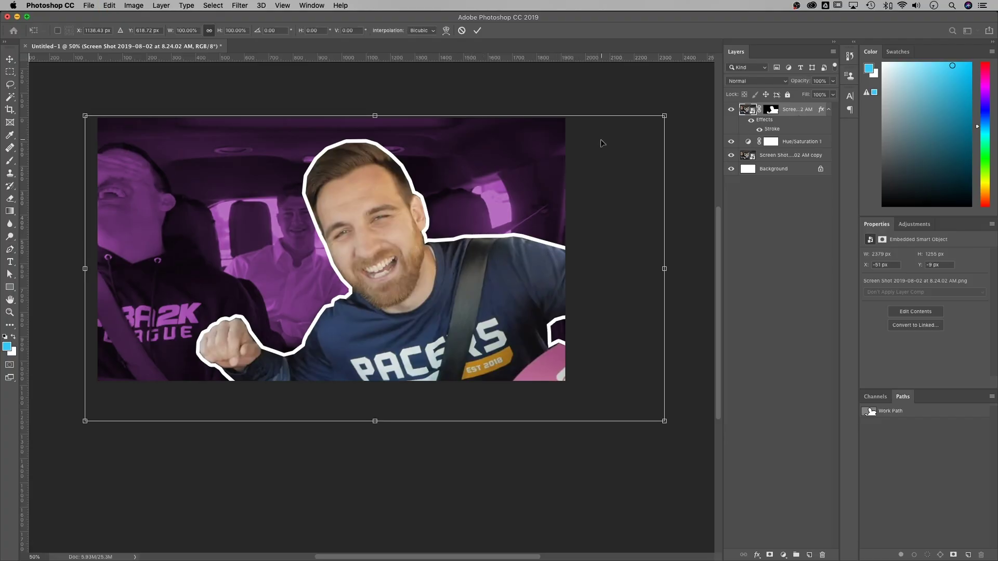
key(super+minus)
drag(568, 178, 563, 155)
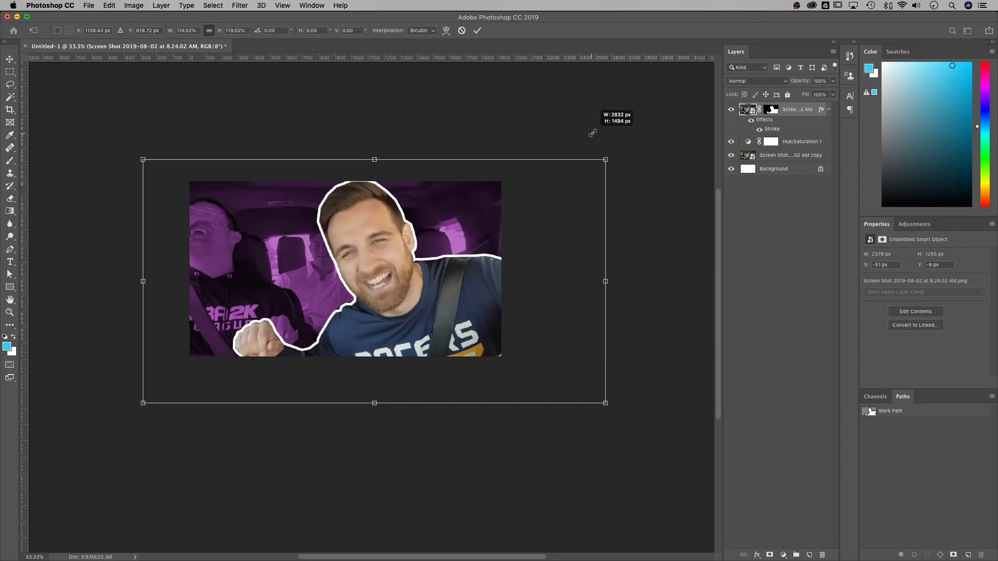
drag(593, 133, 594, 131)
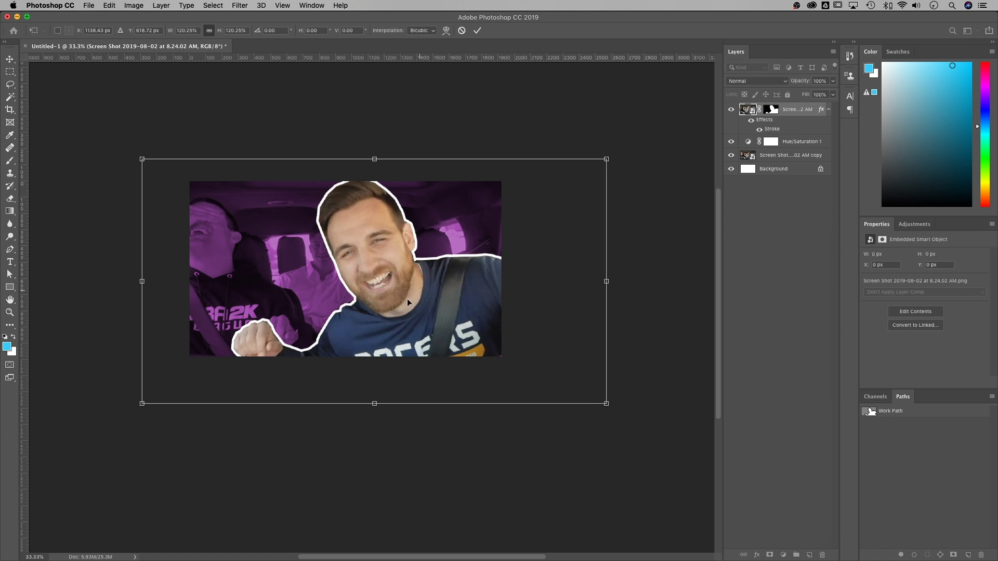
Move the enlarged cutout about 30 px right and 35 px up, and commit the transform.
drag(407, 291, 440, 293)
drag(433, 287, 413, 288)
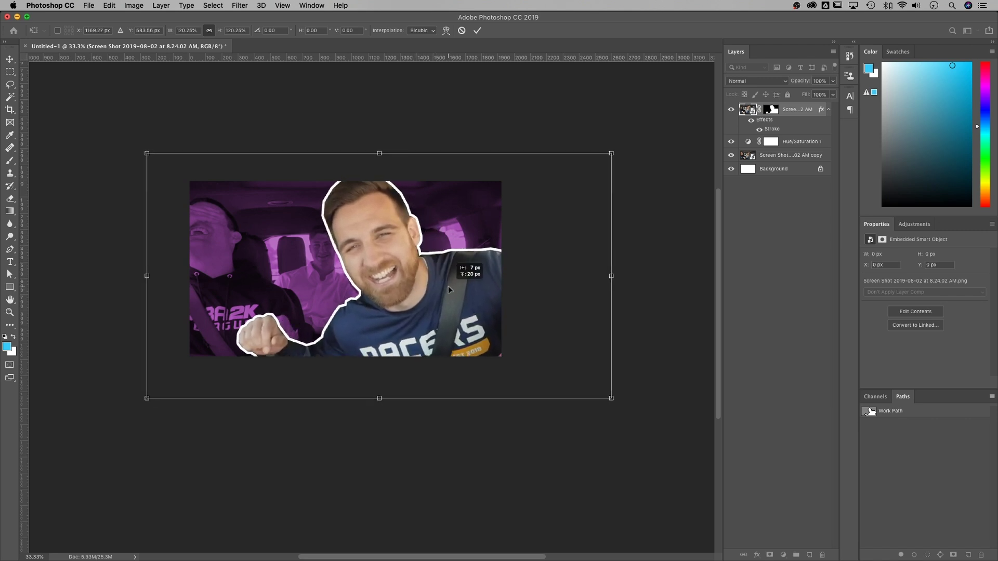
key(Return)
key(p)
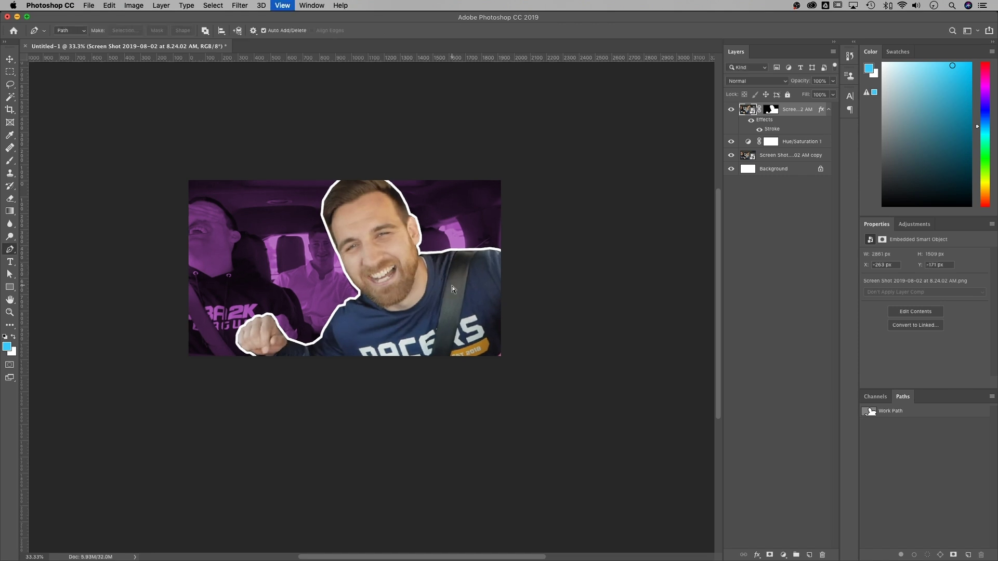
key(super+equal)
drag(581, 272, 597, 312)
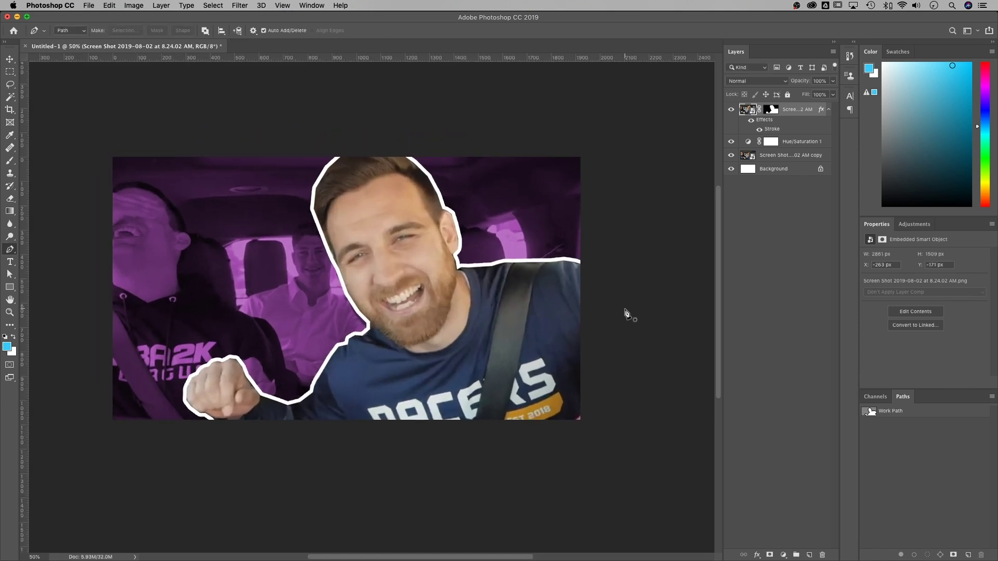